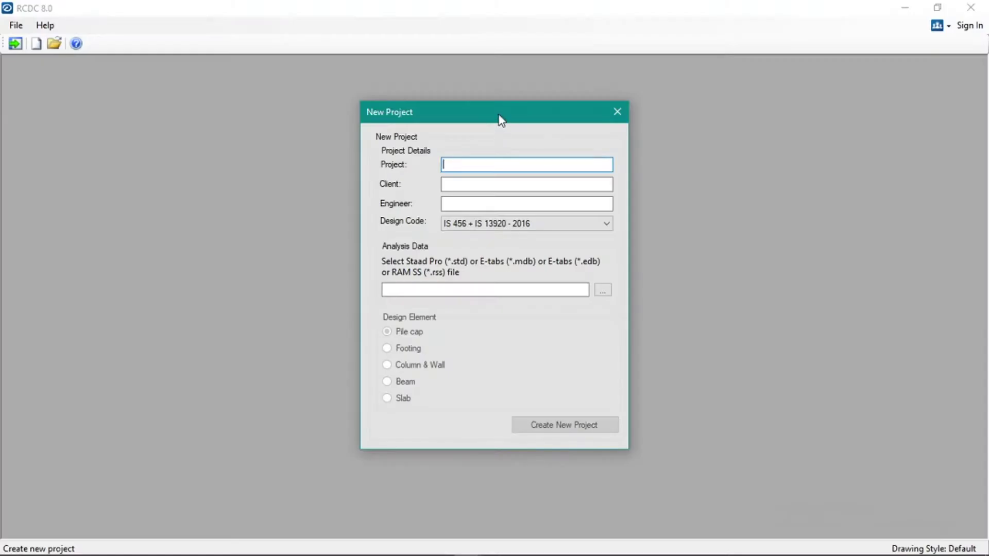
- Fill in the new project 4 STOREY SCHOOL BLDG. and choose the ACI 318M - 2014 design code
left_click_drag(499, 116, 524, 98)
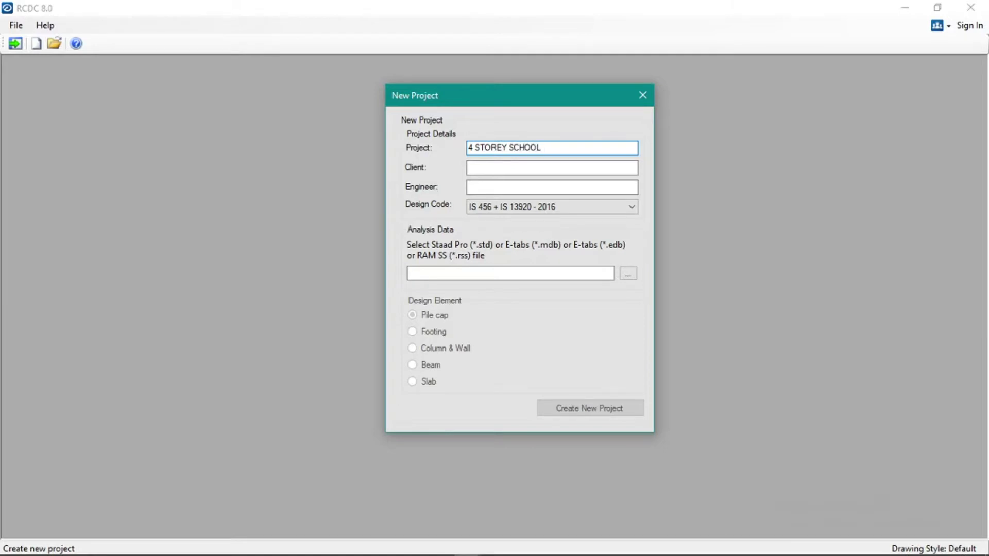
key("Tab")
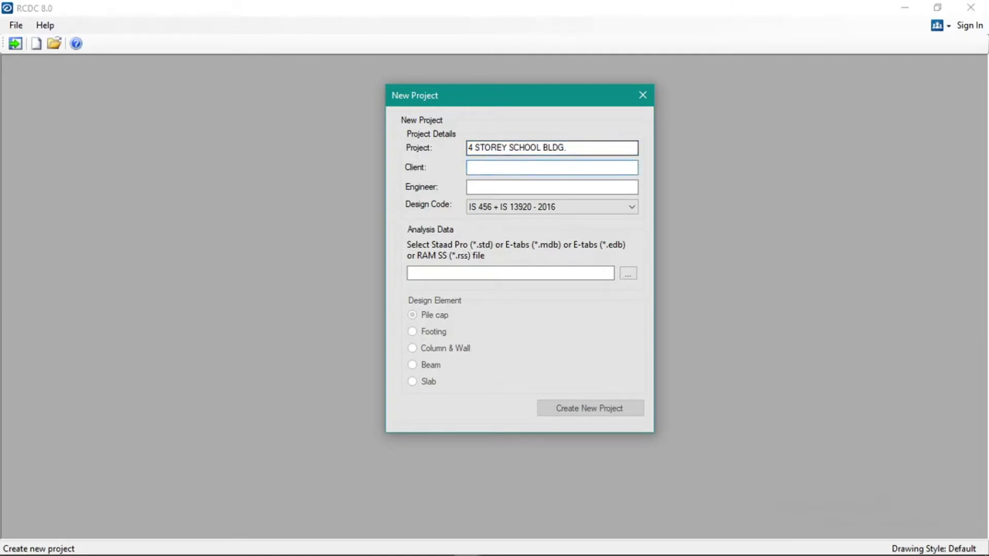
key("Tab")
key("Up")
key("Up")
key("Tab")
- Load 4 STOREY_SCHOOL_BLDG.std from the SOG folder as the analysis file
key("Return")
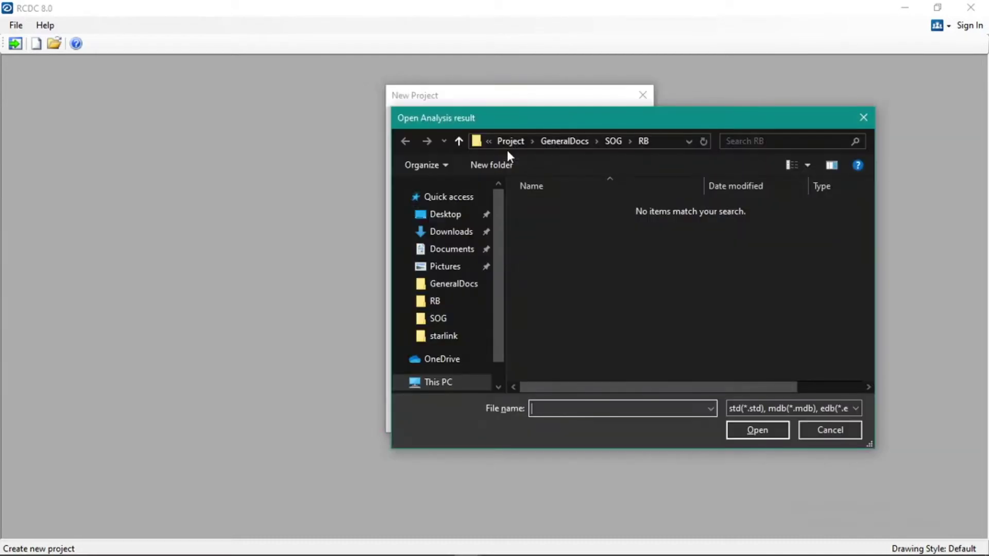
left_click(607, 144)
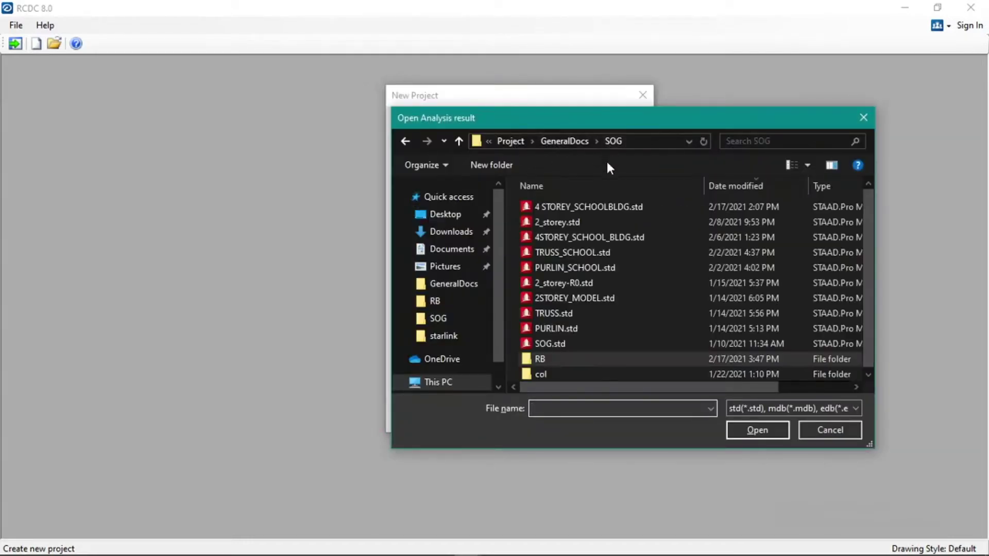
double_click(599, 202)
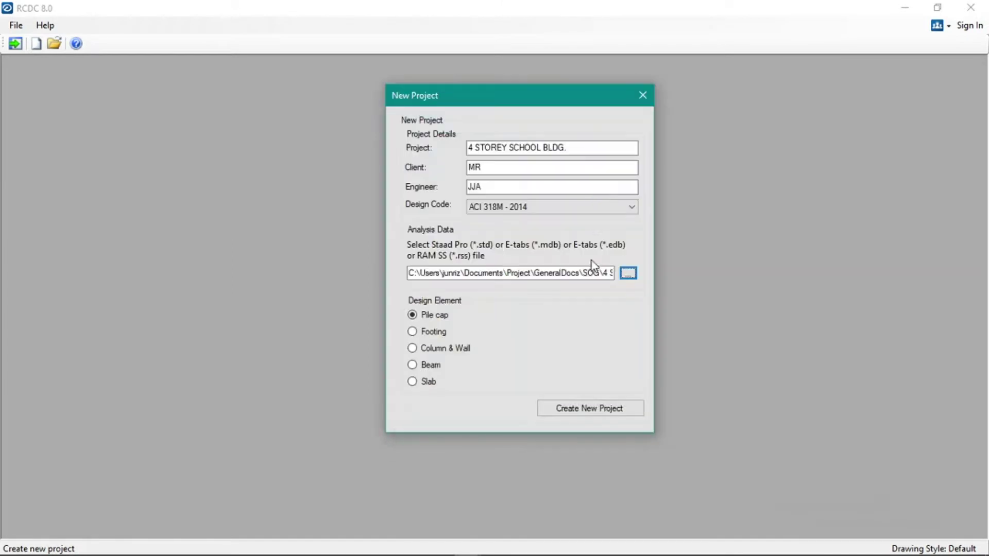
- Choose beams as the design element at level 11.45m
left_click(432, 367)
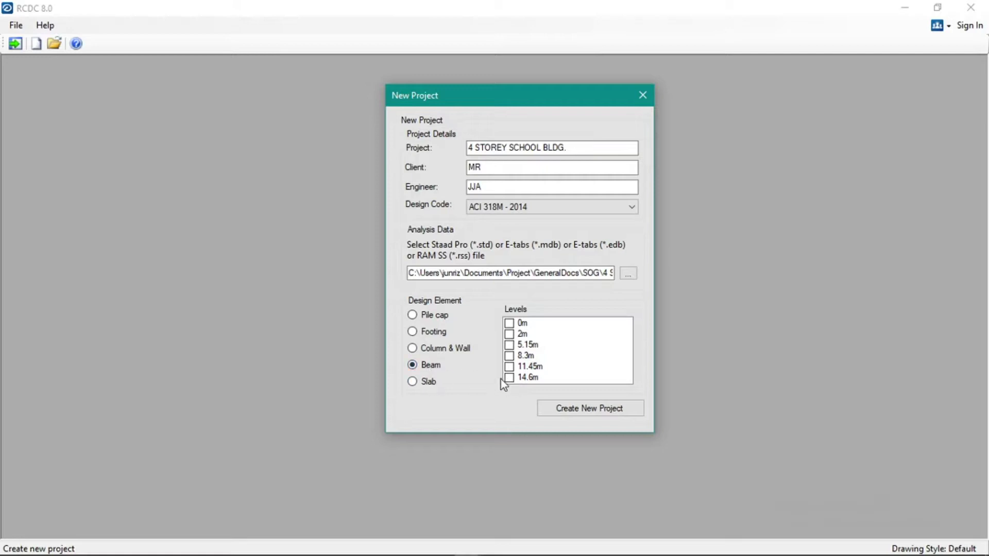
left_click(509, 379)
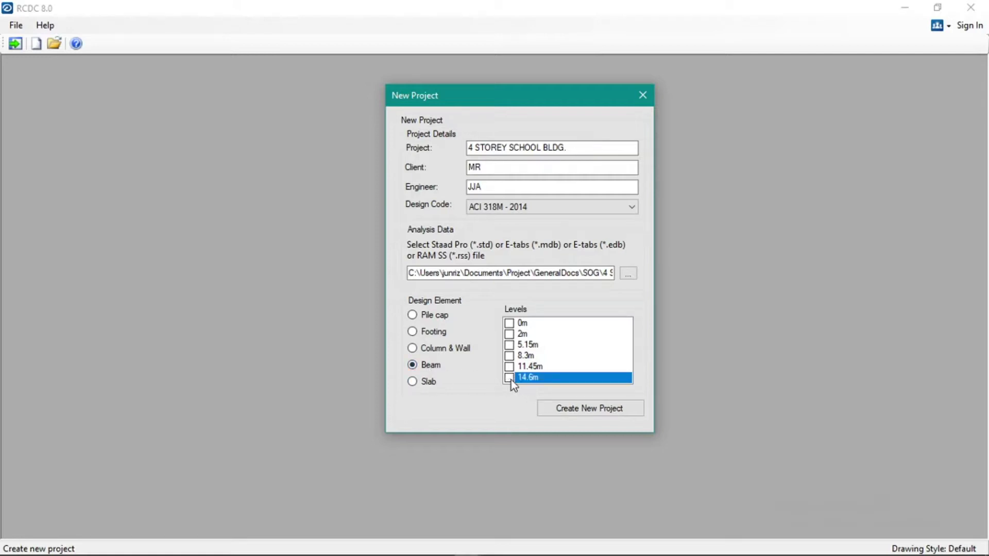
key("Up")
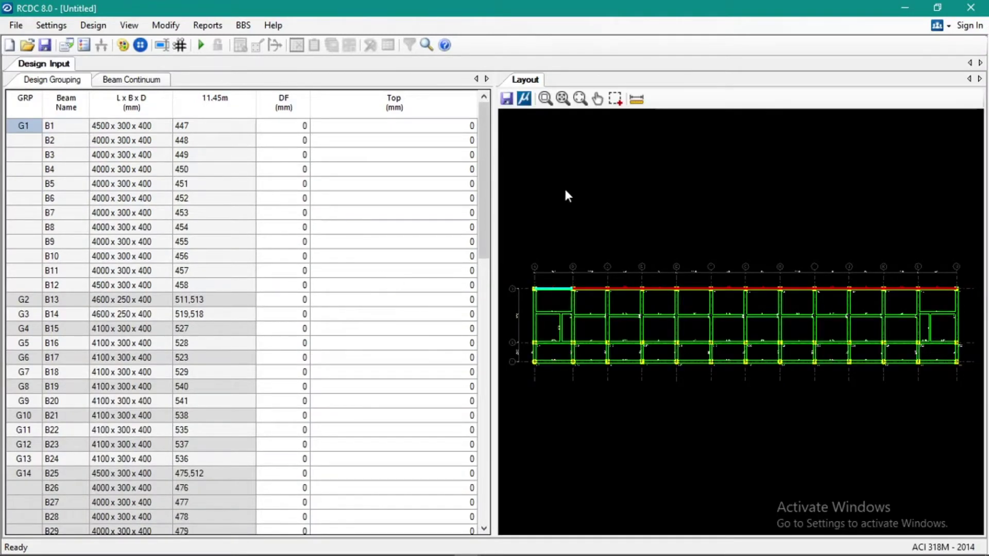
- Zoom in and out across the 11.45m layout plan to inspect the beams
scroll(587, 231, "down", 2)
scroll(557, 307, "up", 4)
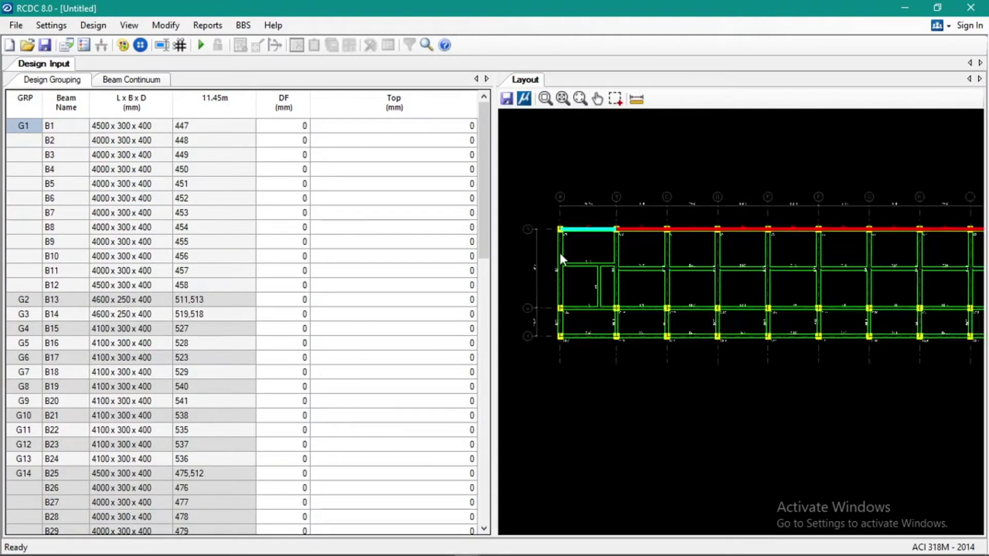
scroll(546, 212, "up", 3)
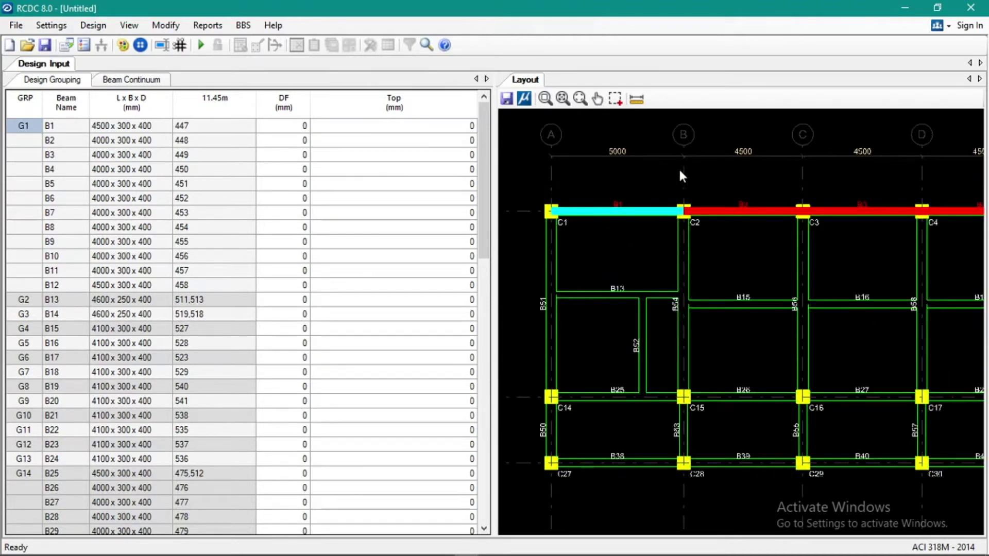
scroll(695, 171, "down", 5)
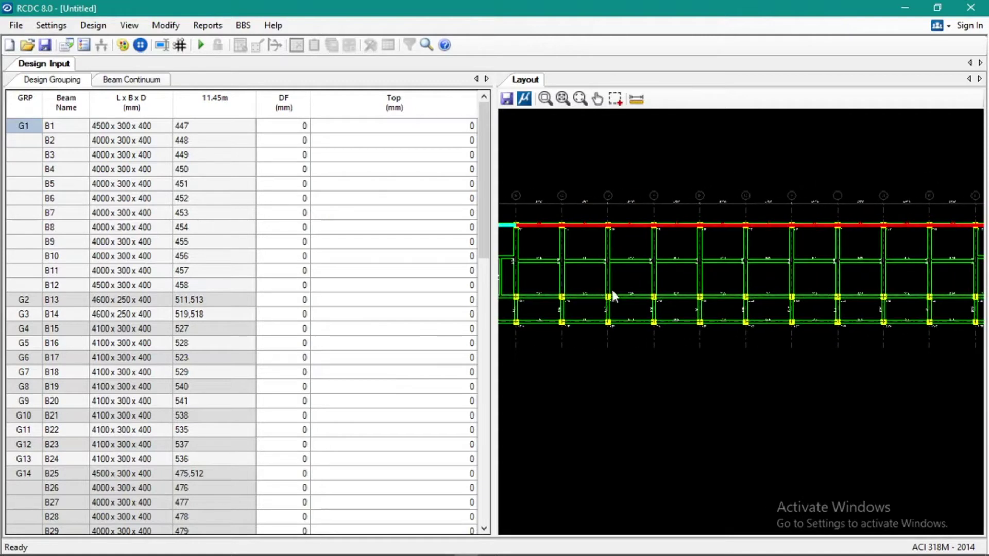
scroll(651, 289, "down", 2)
scroll(670, 299, "up", 2)
- Select beam group G1 and beam B5, then bring up General And Reinforcement settings
left_click(659, 308)
left_click(419, 178)
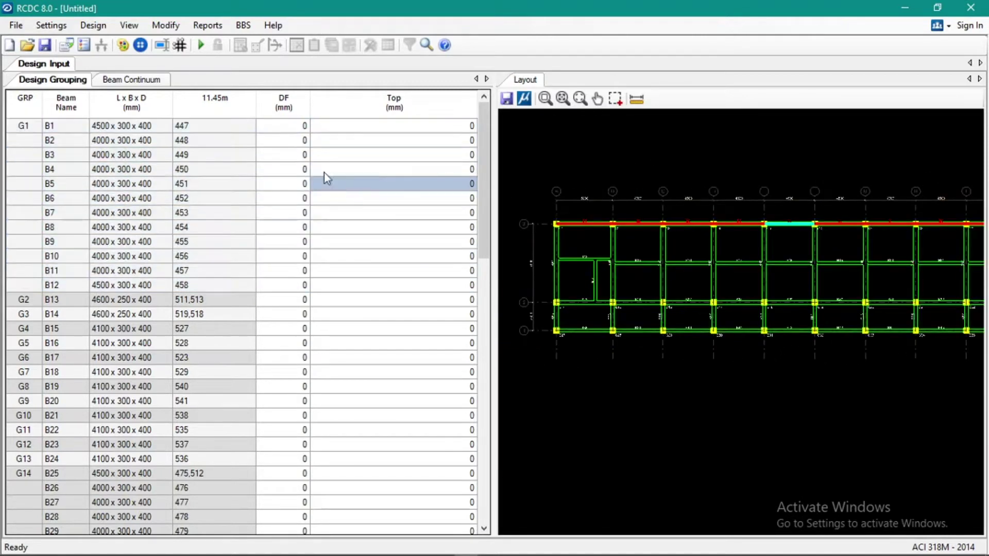
left_click(51, 25)
left_click(62, 42)
- Turn on special ductile design and add concrete grade C27 and steel grade Fy413
left_click(341, 118)
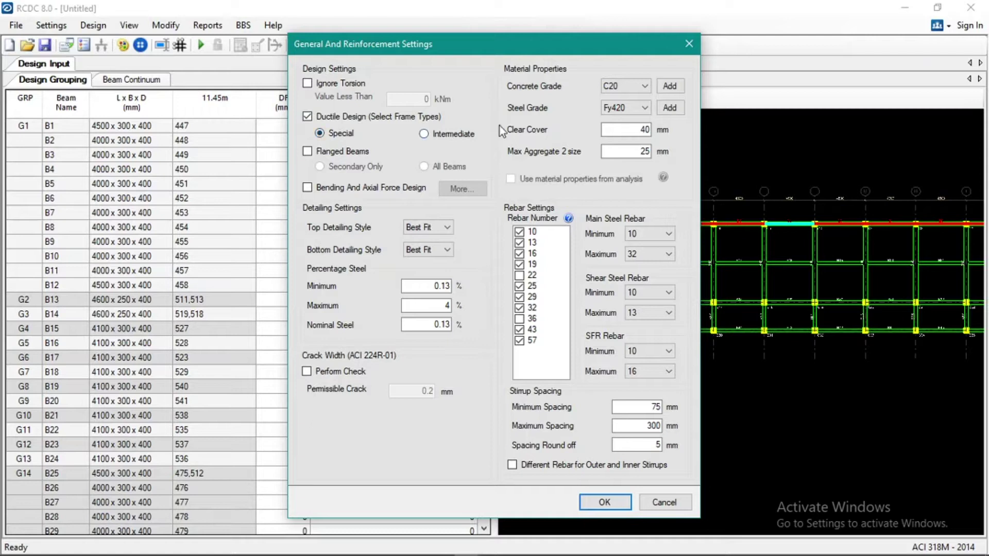
left_click(671, 87)
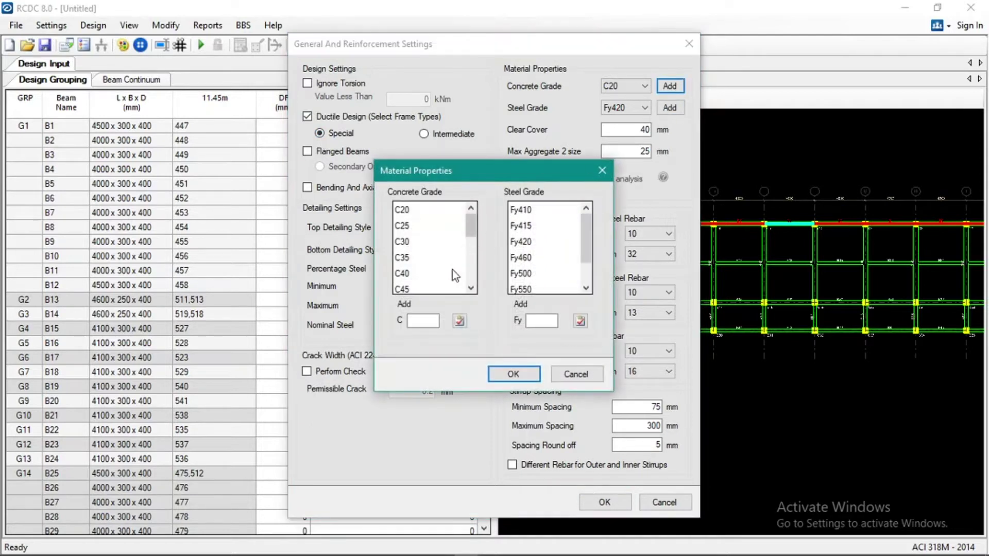
left_click(433, 318)
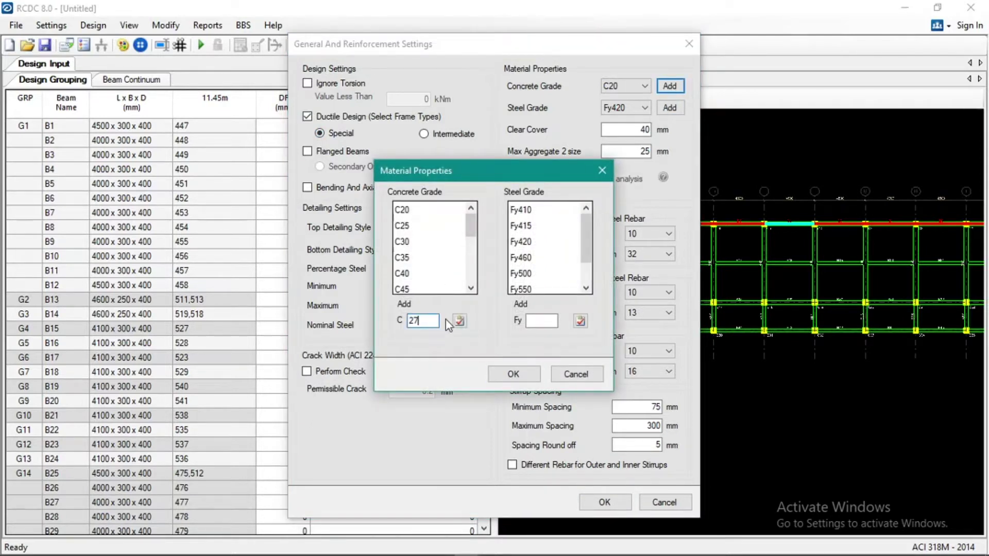
left_click(458, 321)
left_click(541, 319)
left_click(580, 320)
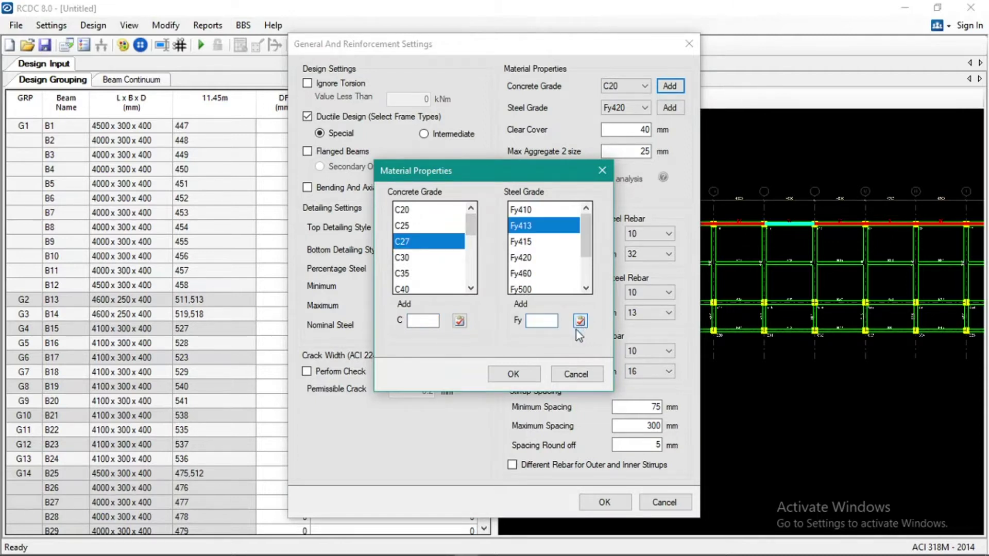
left_click(513, 374)
- Use C27 concrete and Fy413 steel, and set the main rebar minimum to 16
left_click(635, 87)
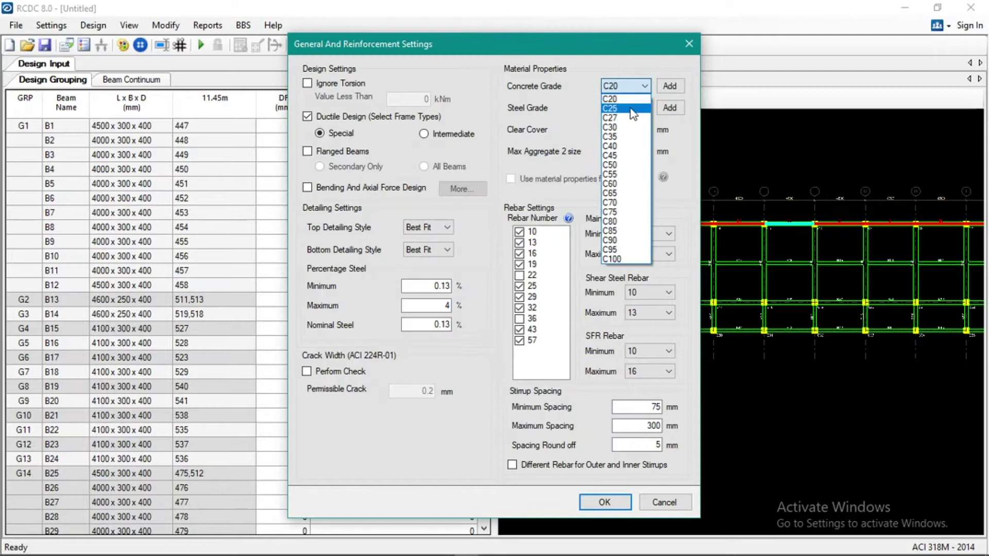
left_click(626, 121)
left_click(626, 107)
left_click(626, 129)
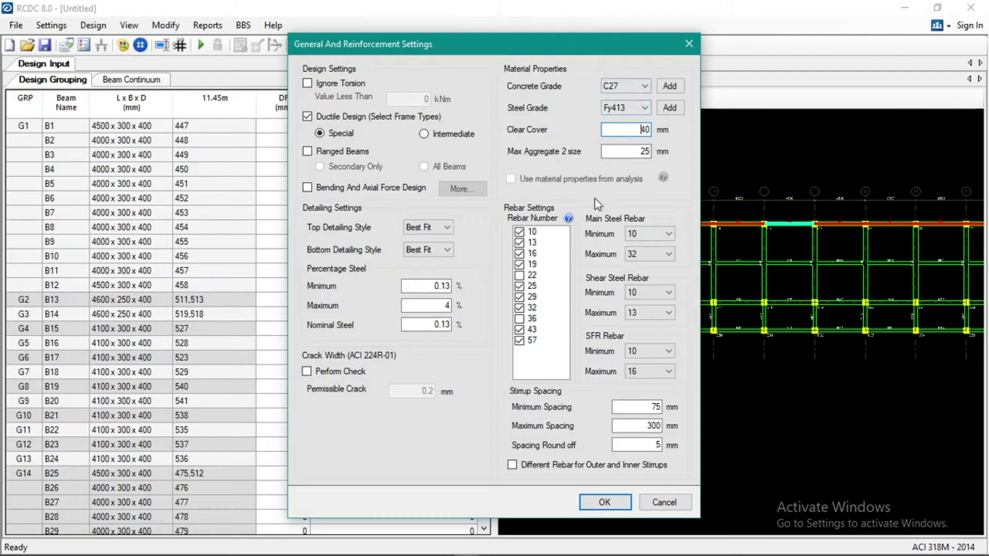
left_click(638, 152)
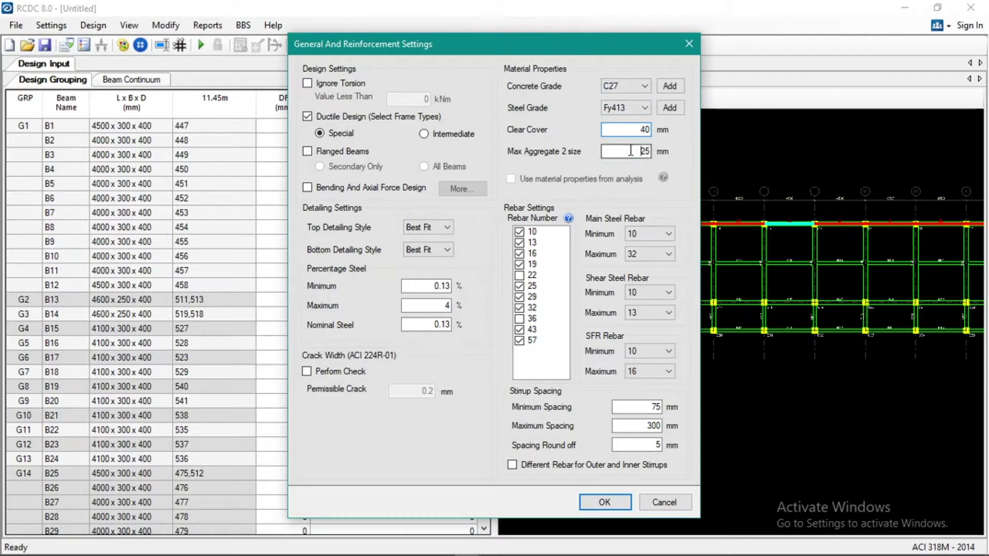
left_click(644, 235)
left_click(647, 265)
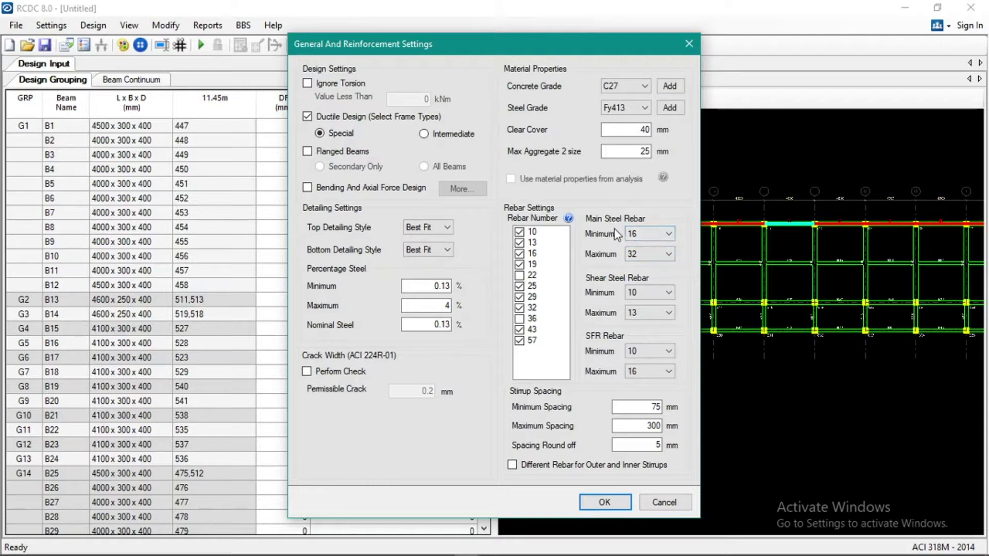
- Keep shear rebar at 10–13 and SFR rebar at 10–16, and apply the settings
left_click(648, 293)
left_click(647, 292)
left_click(661, 311)
left_click(661, 312)
left_click(657, 313)
left_click(653, 313)
left_click(649, 314)
left_click(650, 314)
left_click(649, 353)
left_click(649, 351)
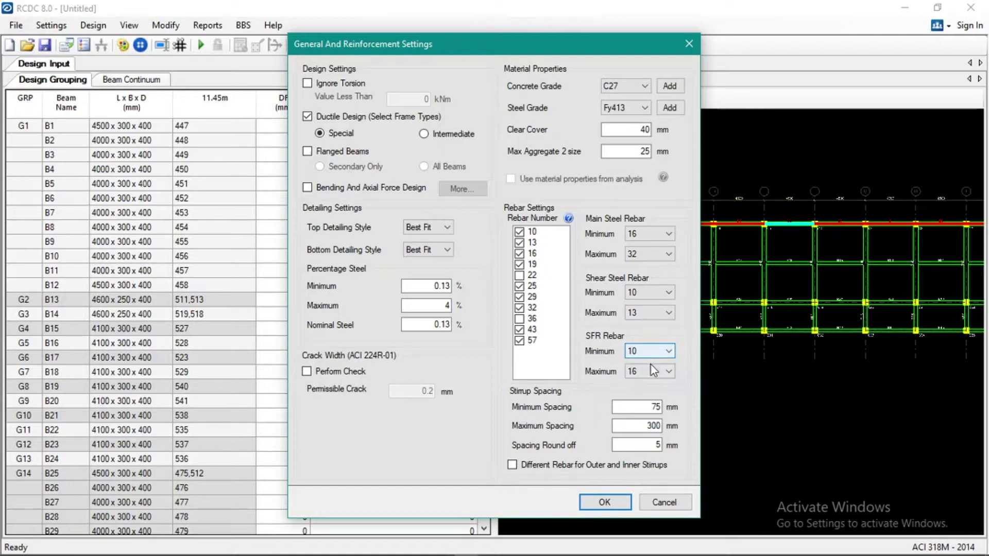
left_click(653, 370)
left_click(651, 347)
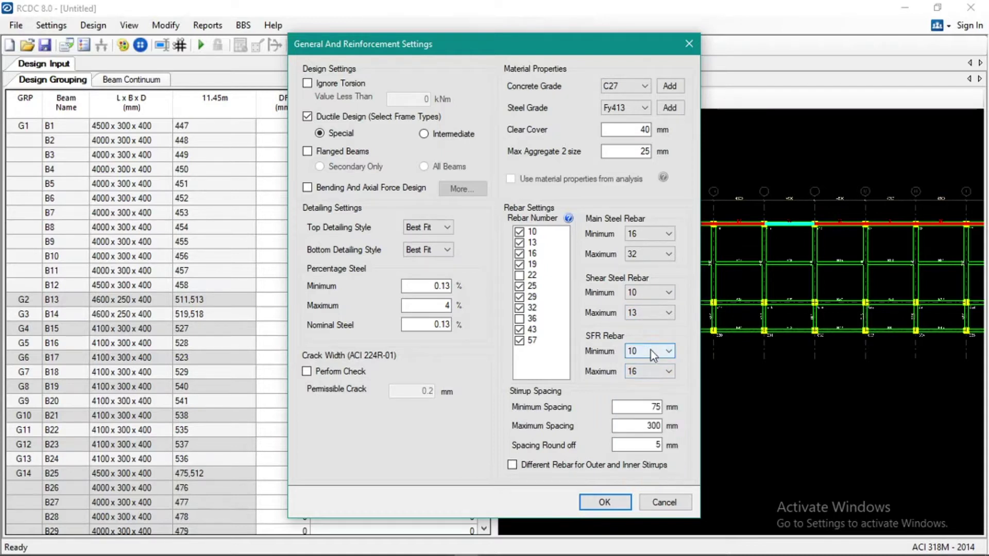
left_click(603, 503)
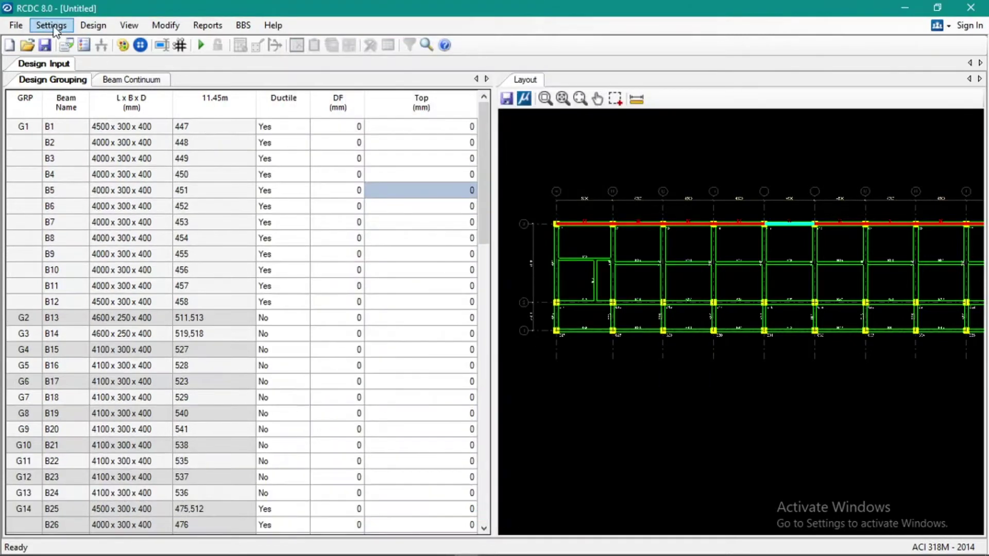
- Set the small-bar preferred counts to 4, 5 and 7 for 250, 300 and 400 mm widths
left_click(54, 27)
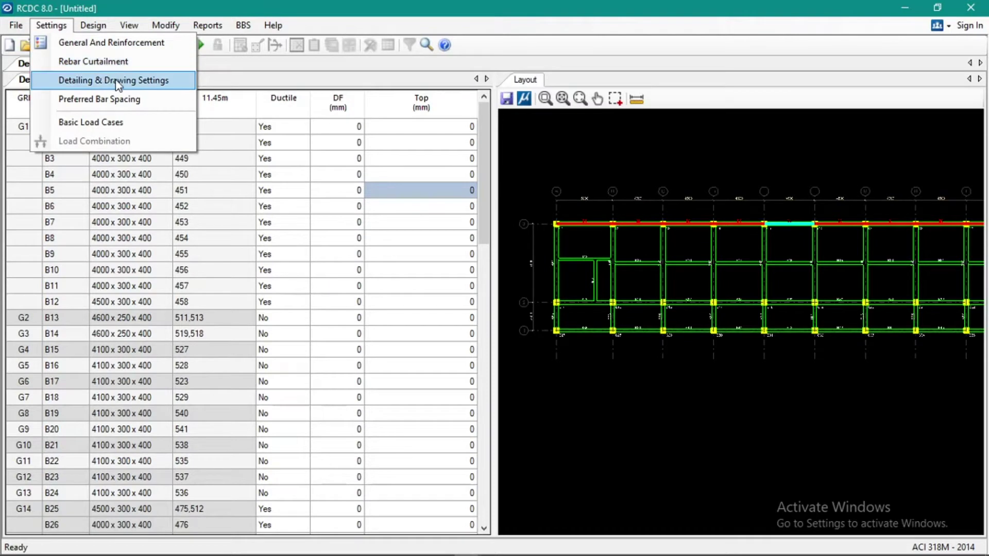
left_click(118, 99)
left_click(429, 194)
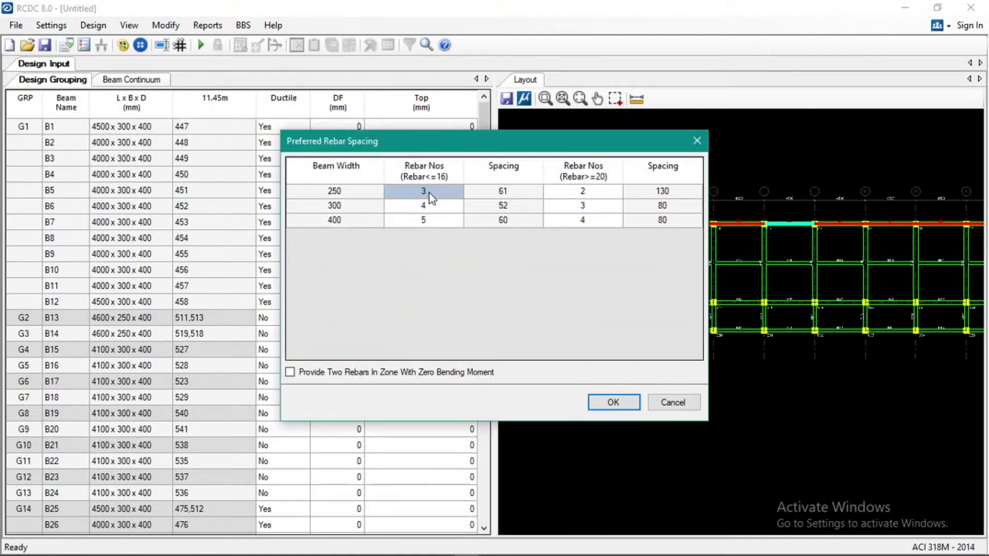
type("4")
left_click(430, 206)
type("5")
left_click(438, 222)
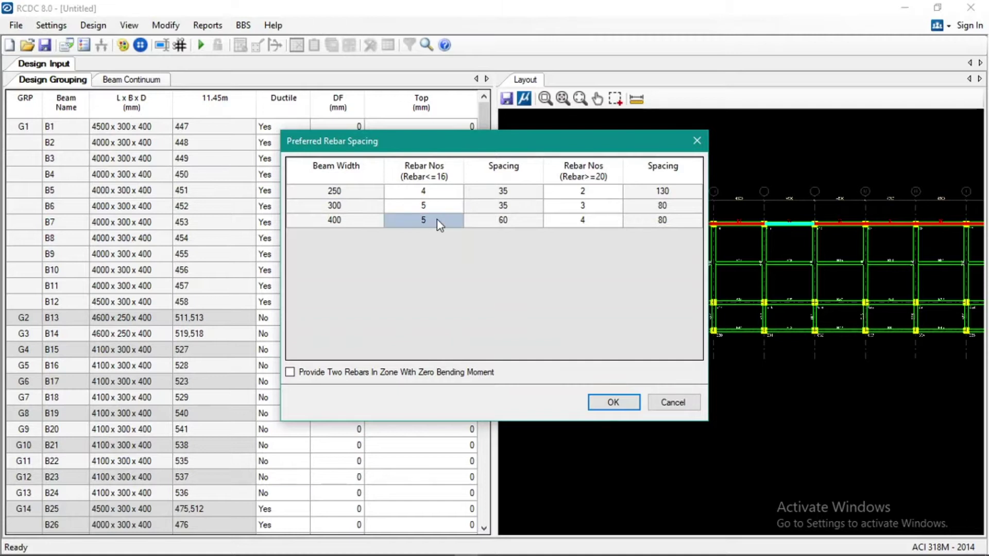
type("7")
- Set the large-bar counts to 4, 5 and 7 for the same widths and save
left_click(571, 196)
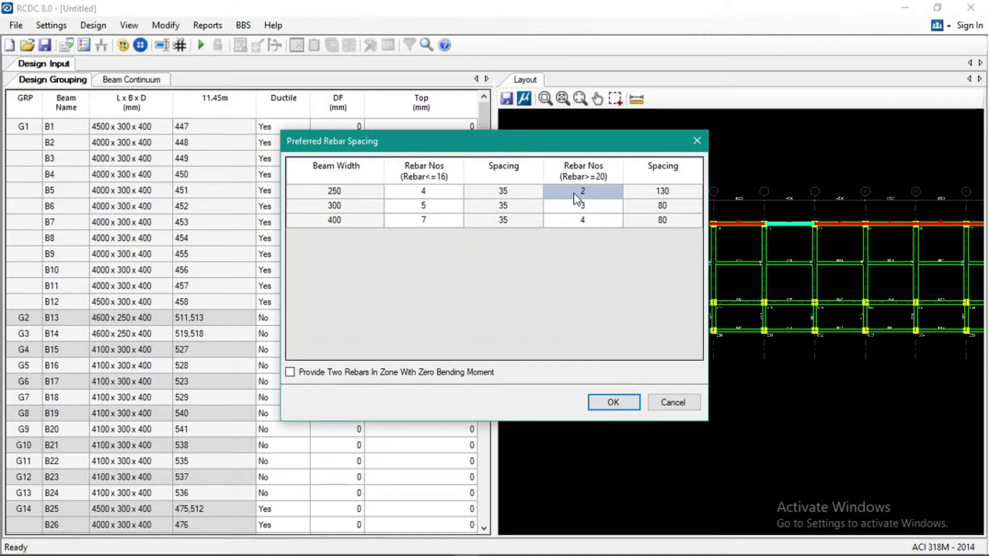
type("4")
left_click(578, 206)
type("5")
left_click(591, 221)
type("7")
left_click(533, 221)
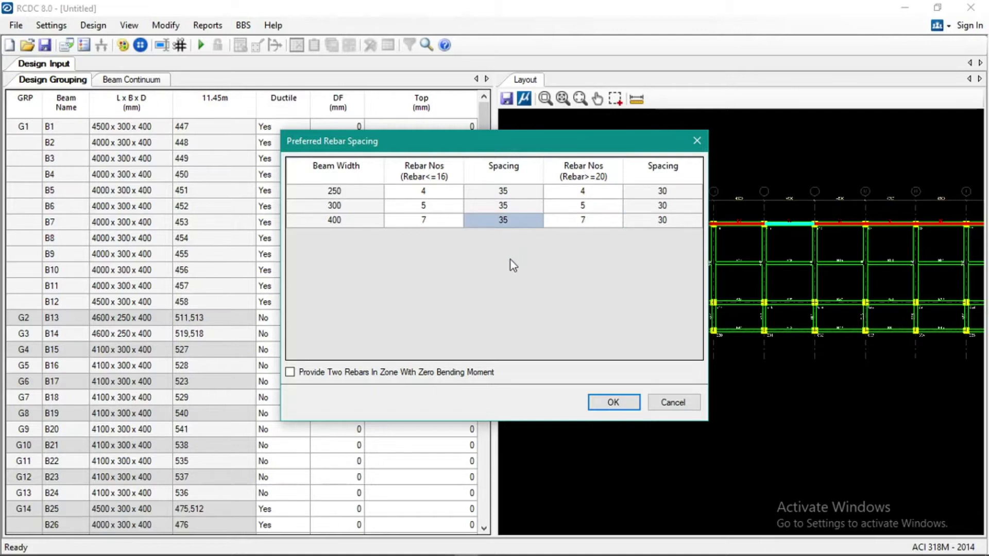
left_click(599, 399)
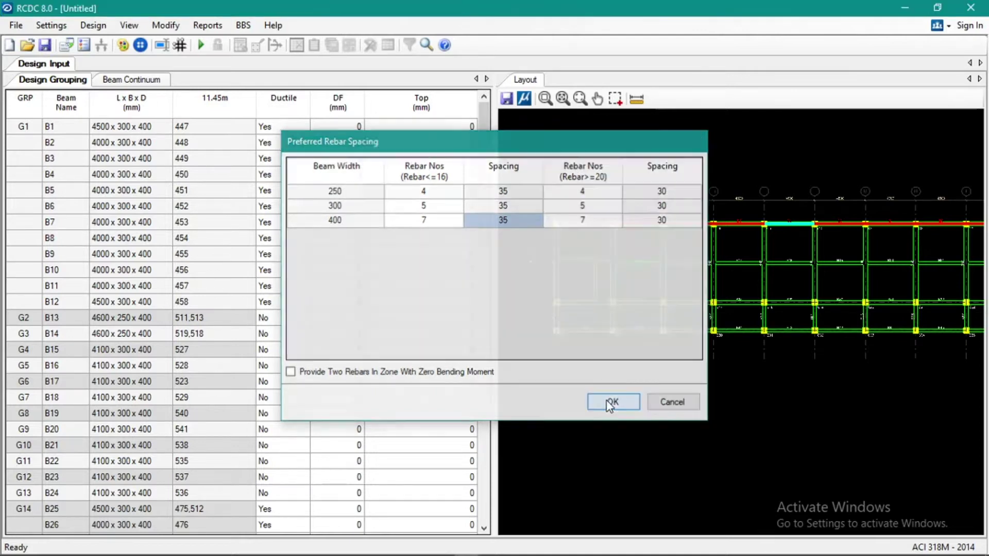
left_click(51, 25)
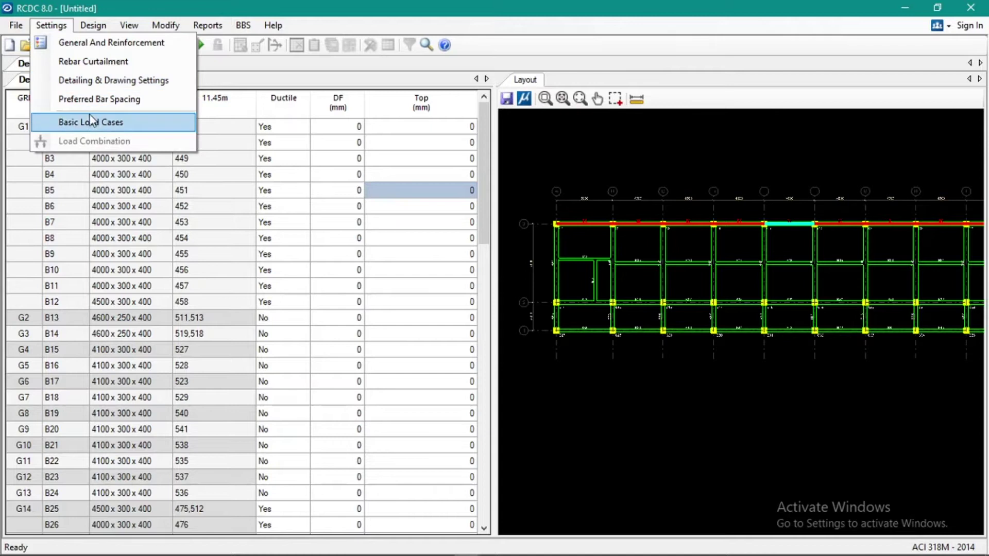
- In Basic Load Cases, make LOAD 1 Earthquake X and LOAD 2 Earthquake Z
left_click(93, 123)
left_click(427, 149)
left_click(463, 150)
left_click(459, 198)
left_click(460, 165)
left_click(464, 165)
left_click(458, 217)
- Make LOAD 3 Dead Load and LOAD 4 Live Load, then move all four to primary load cases
left_click(462, 182)
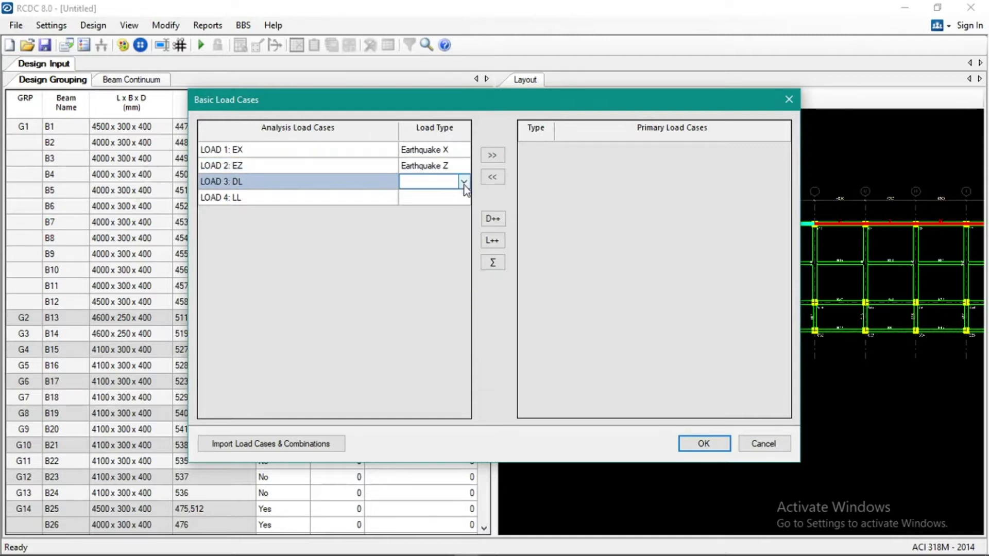
left_click(463, 181)
left_click(456, 195)
left_click(462, 197)
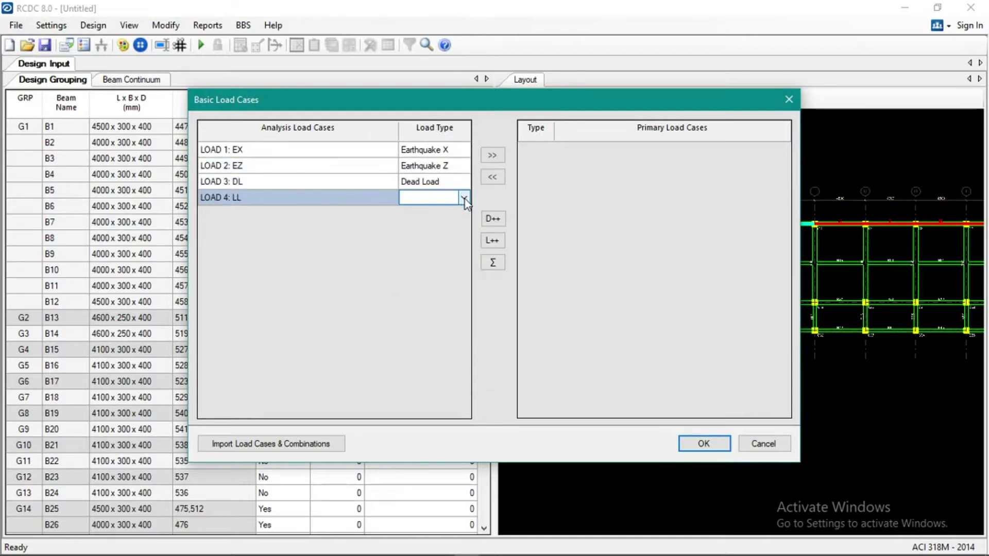
left_click(464, 198)
left_click(459, 221)
left_click_drag(368, 151, 394, 198)
left_click(492, 155)
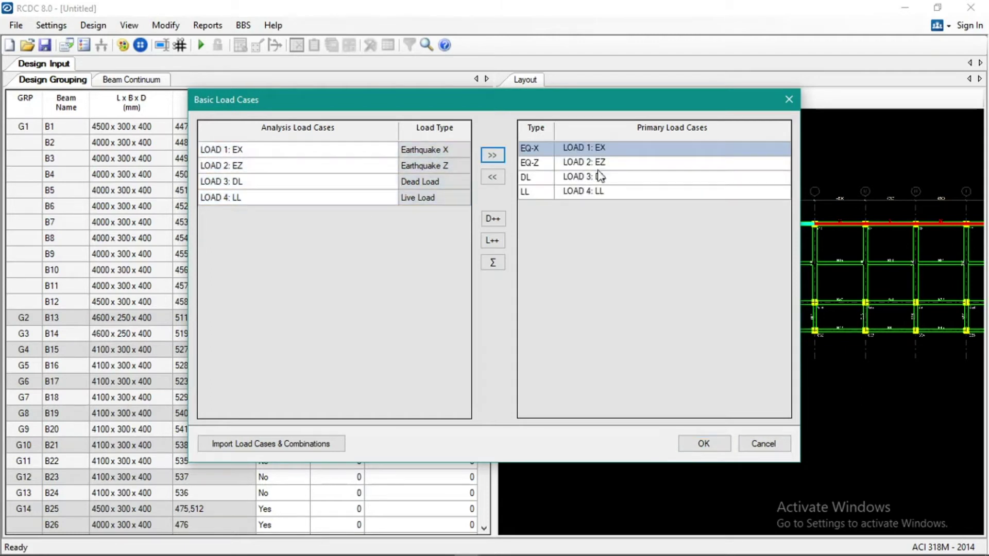
- Import analysis combinations 5 to 35 as design load combinations and accept them
left_click(704, 444)
left_click(715, 426)
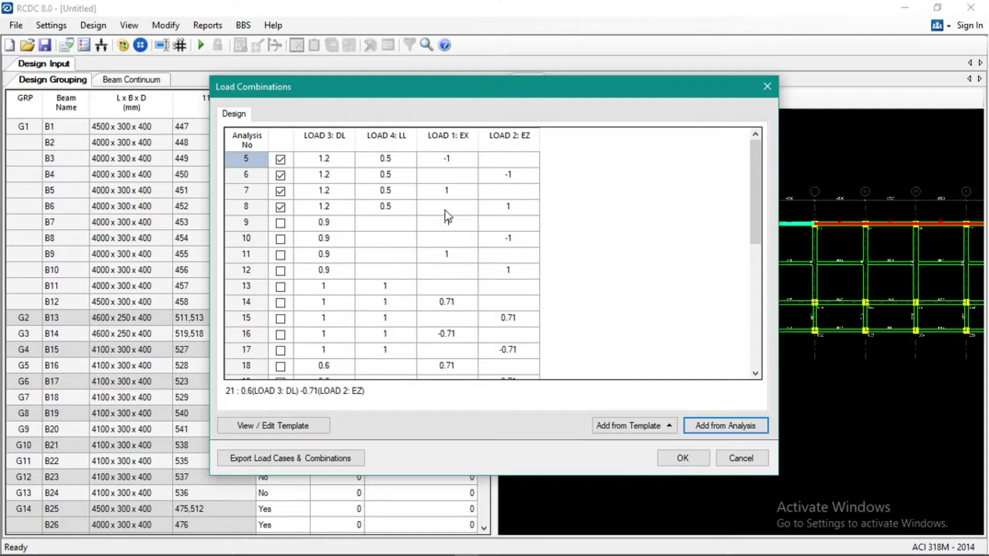
scroll(610, 215, "down", 6)
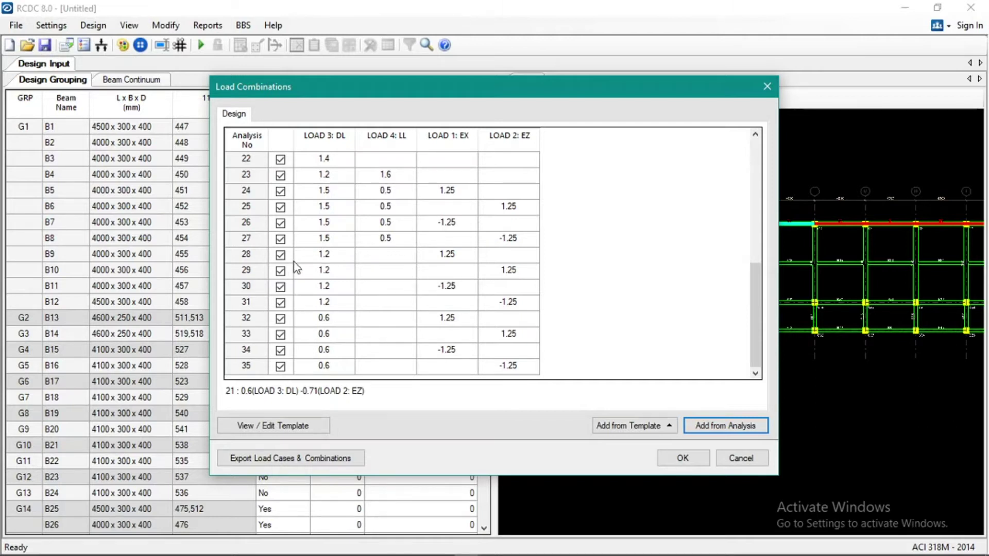
scroll(424, 247, "up", 6)
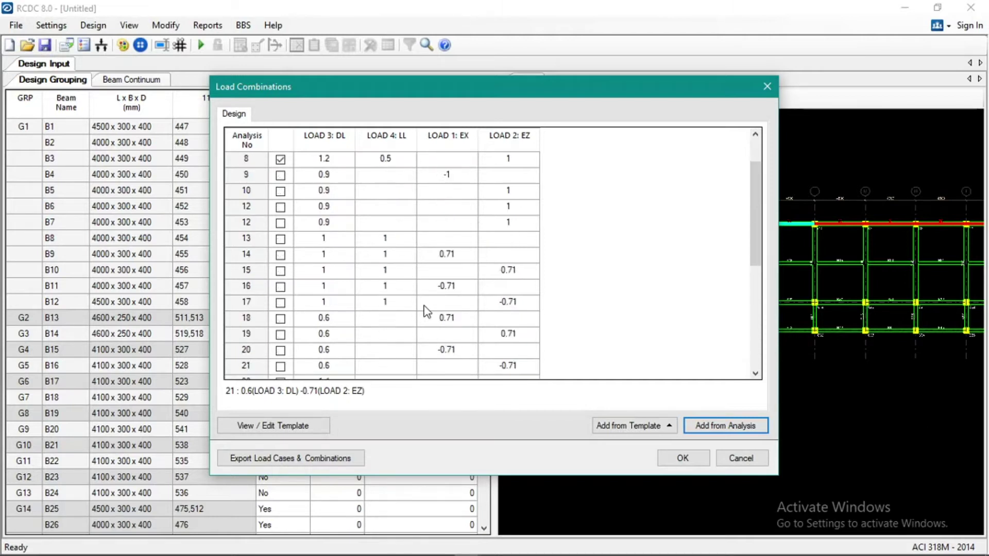
left_click(680, 457)
- Run Auto Design on all beams to produce bottom, top and shear reinforcement
left_click(52, 25)
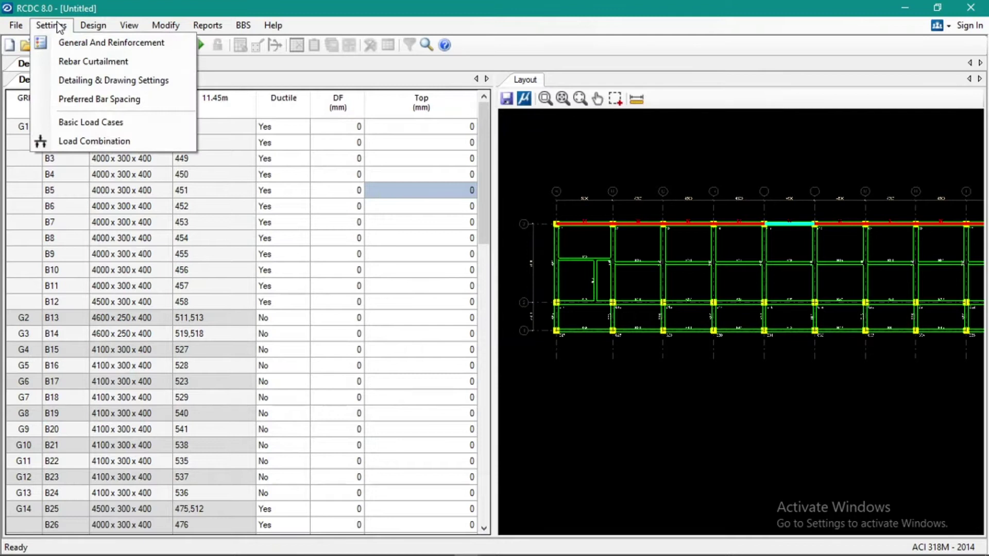
left_click(286, 269)
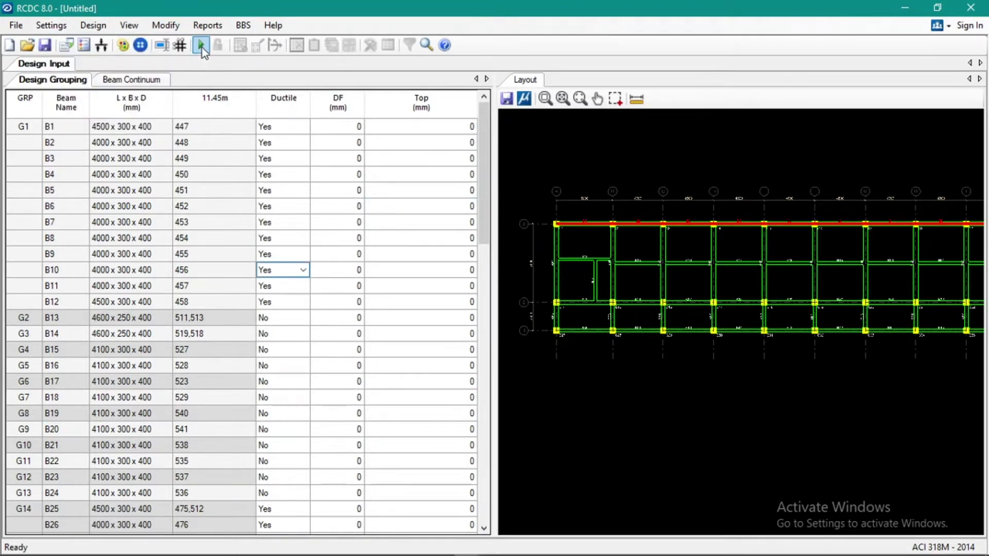
left_click(202, 46)
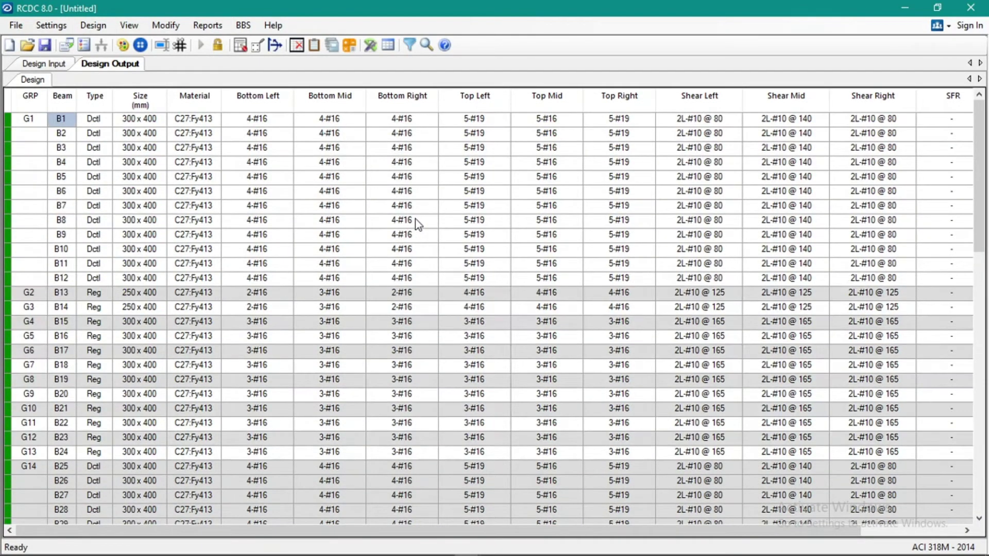
- Check the bar results for beams B1, B4, B7, B9 and B8, then start unlocking the design
left_click(219, 164)
left_click(243, 123)
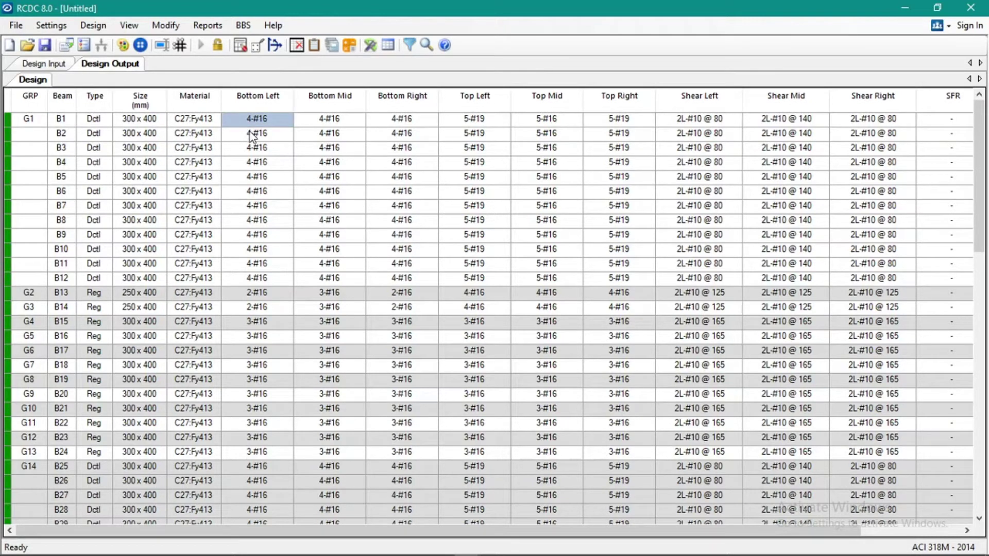
left_click(324, 126)
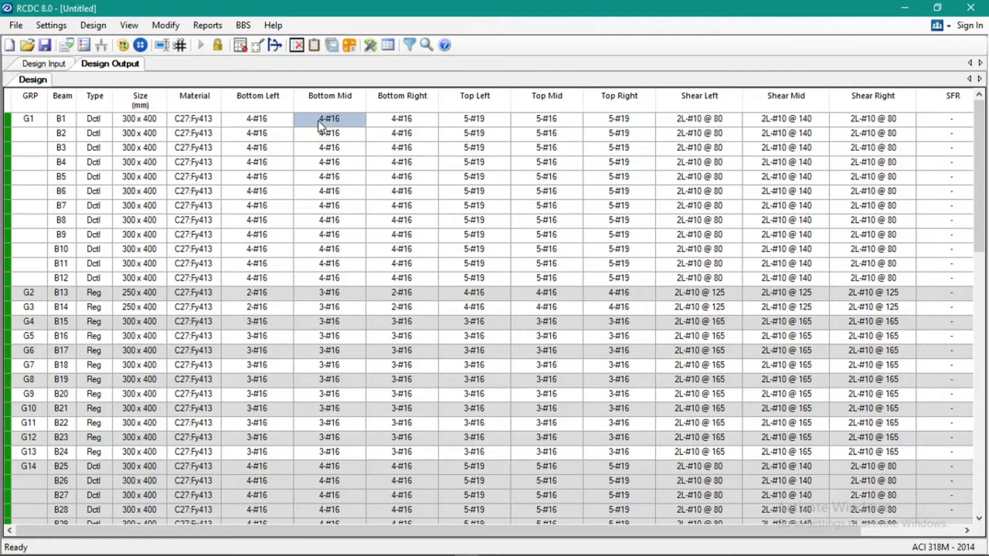
left_click(392, 119)
left_click(463, 122)
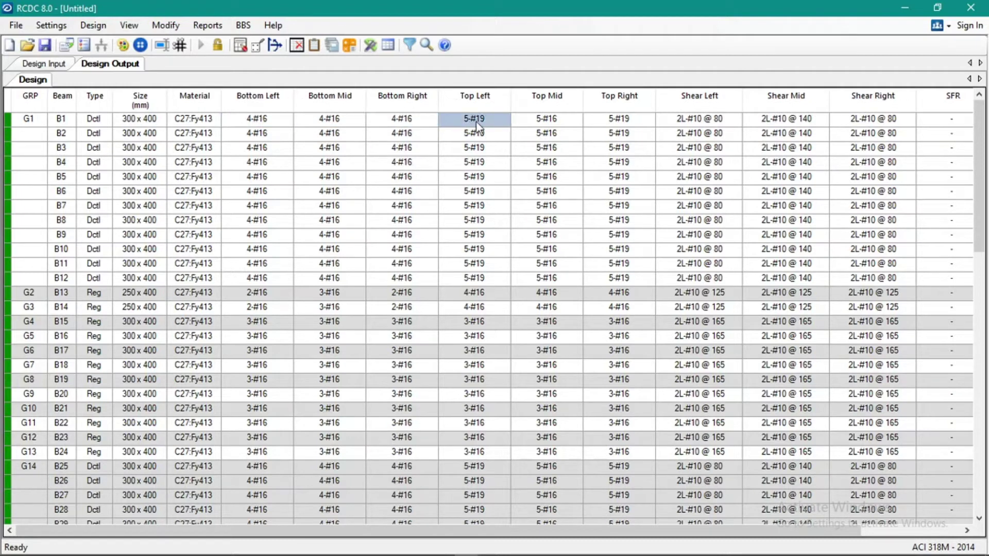
left_click(279, 165)
left_click(280, 204)
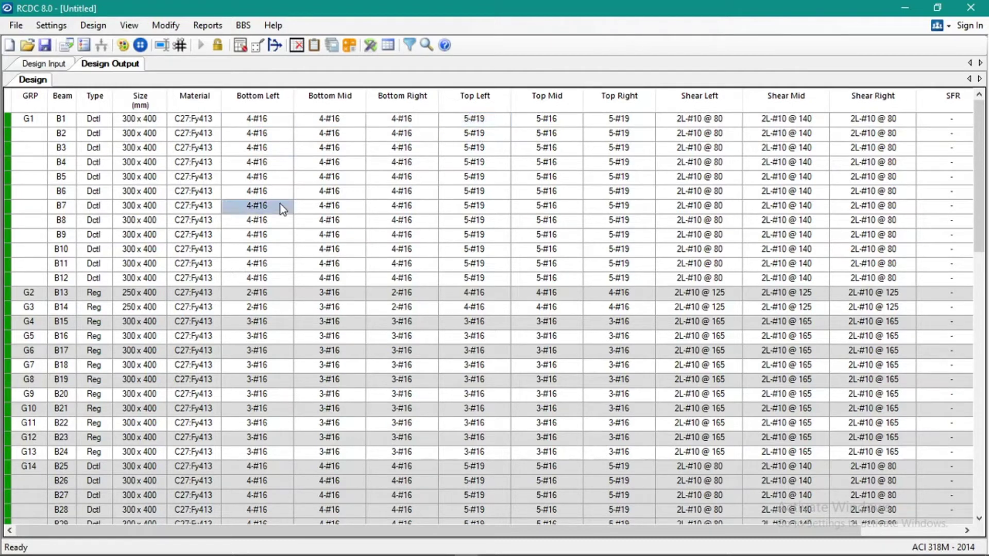
left_click(256, 236)
left_click(146, 222)
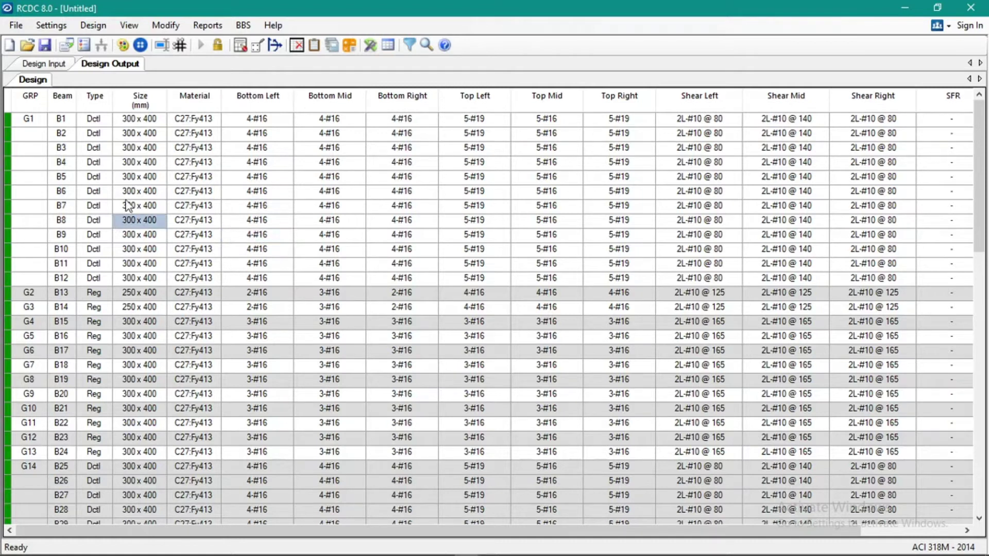
left_click(218, 47)
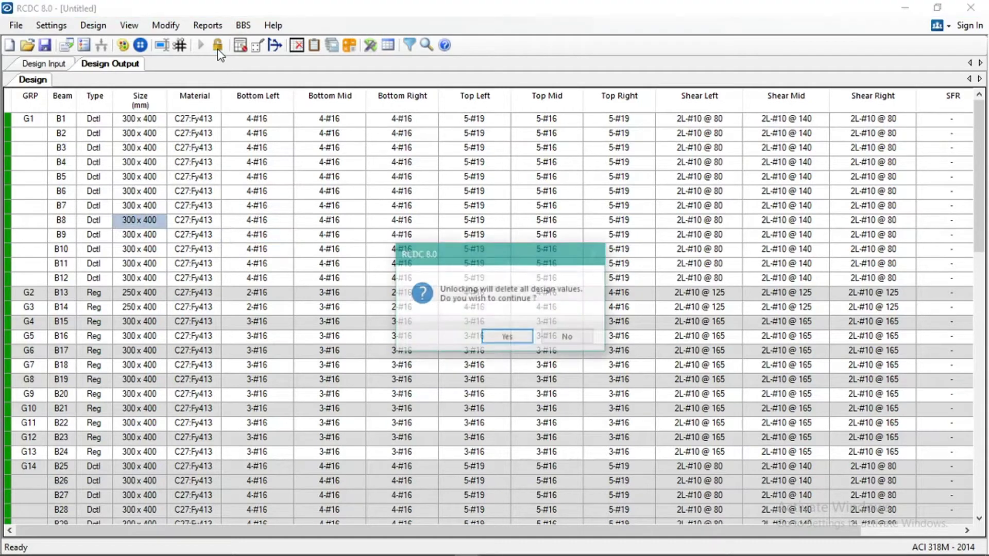
- Confirm the unlock and switch the concrete grade to C20, keeping Fy413 steel for now
left_click(518, 338)
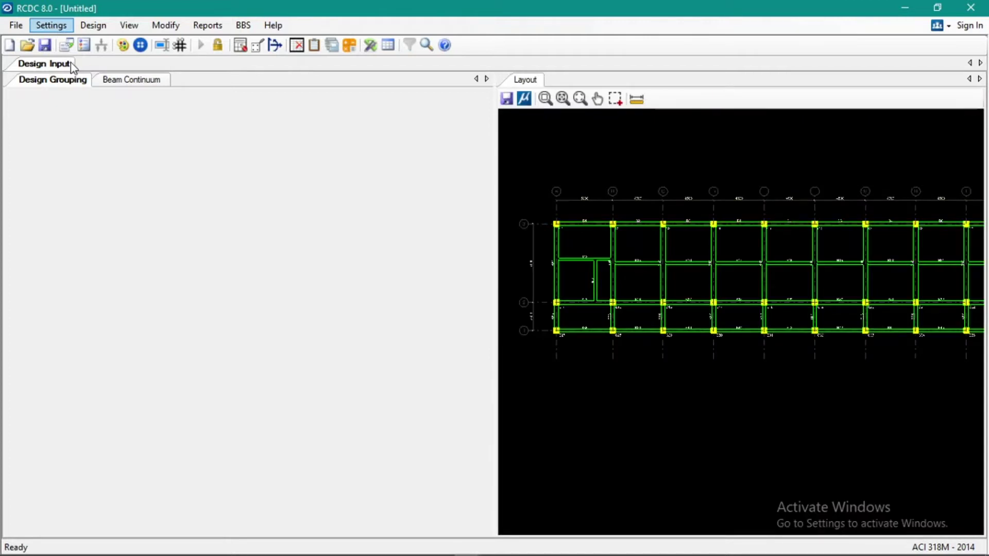
left_click(51, 25)
left_click(84, 42)
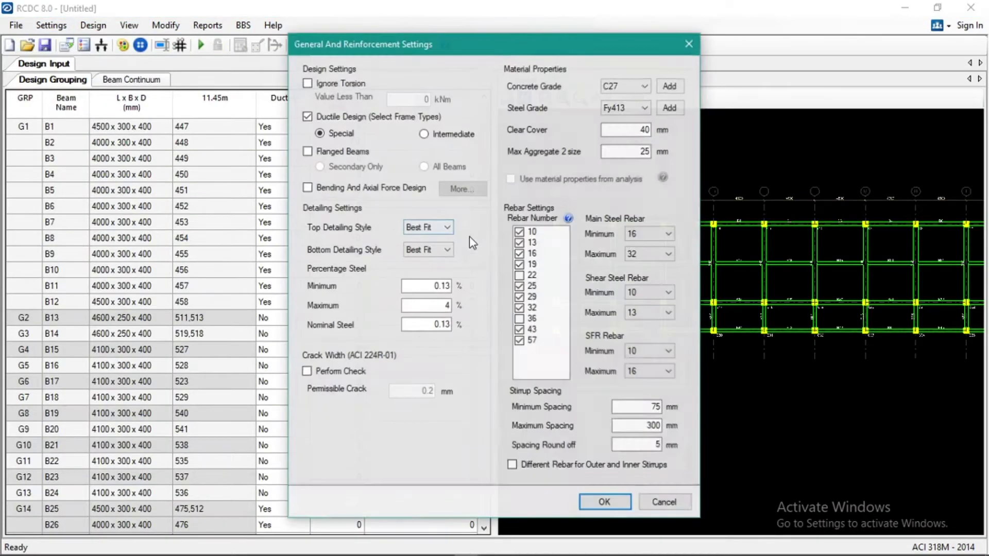
left_click(633, 87)
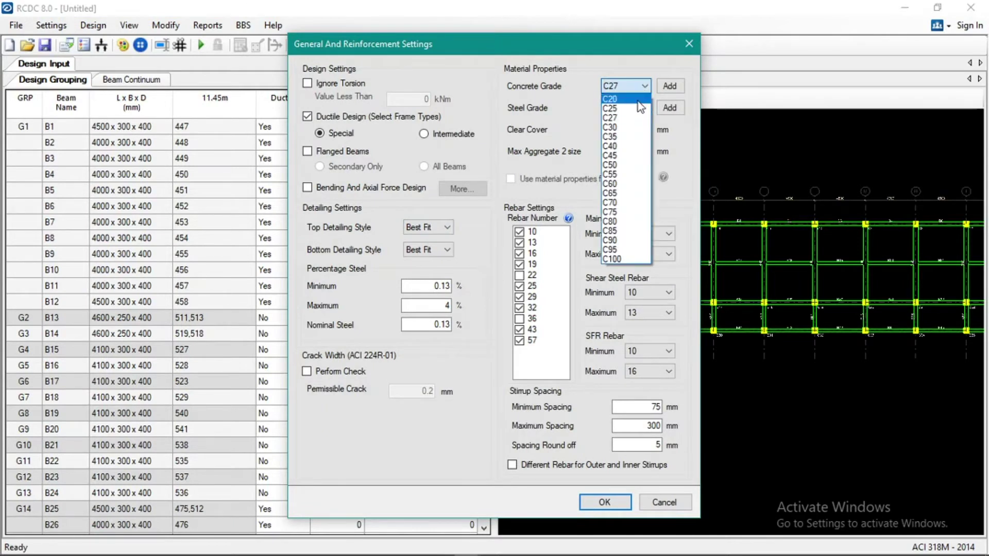
left_click(637, 99)
left_click(645, 108)
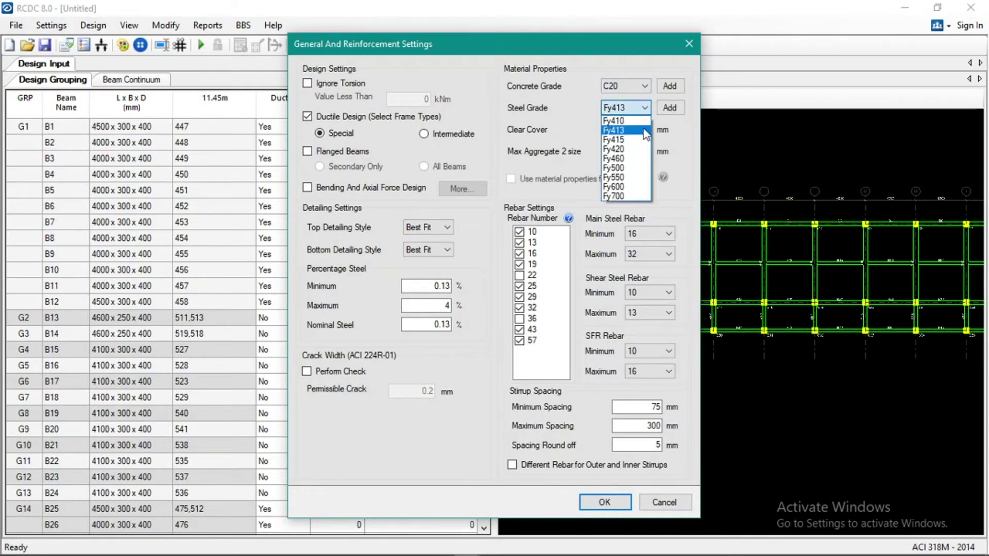
left_click(643, 127)
left_click(644, 109)
left_click(646, 123)
left_click(643, 129)
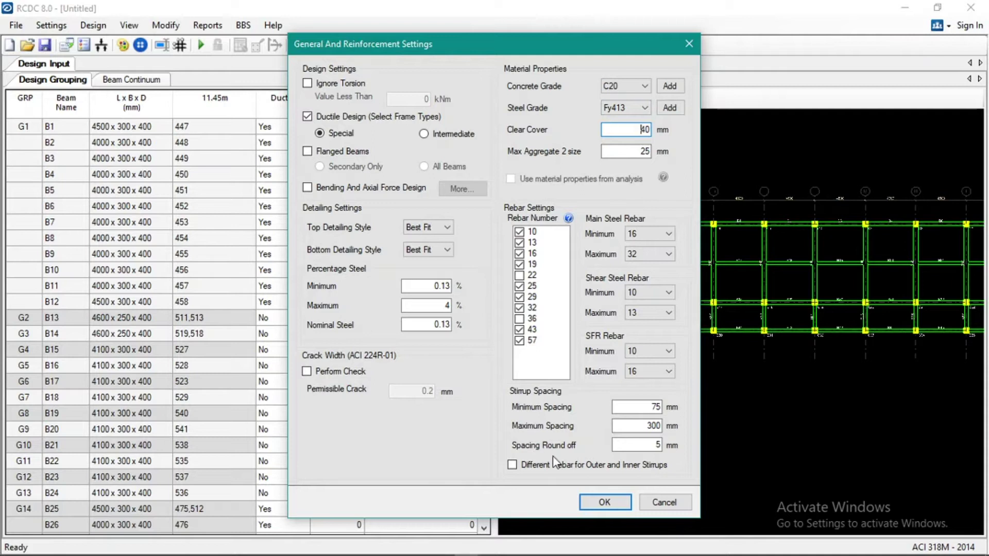
- Add a new Fy276 steel grade and select it as the steel grade
left_click(670, 108)
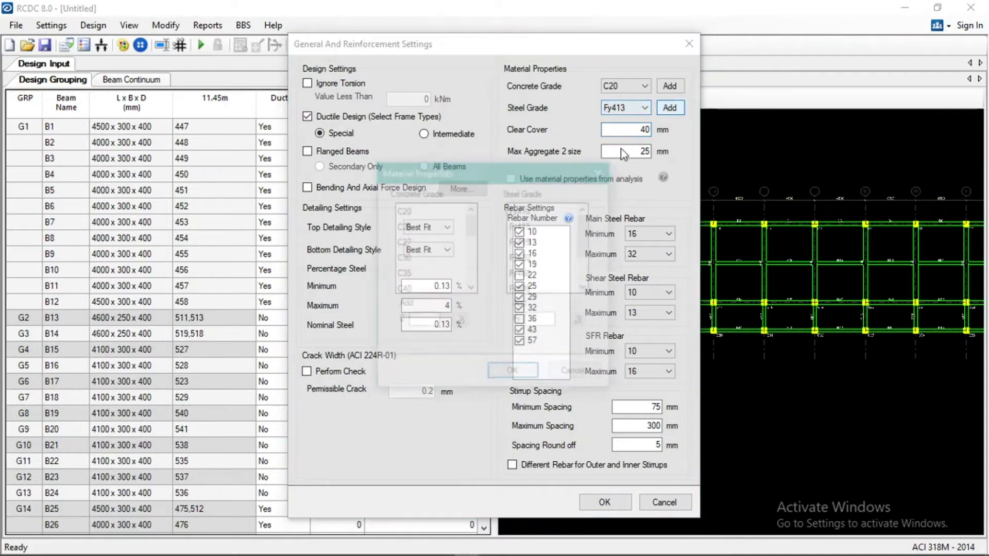
left_click(541, 321)
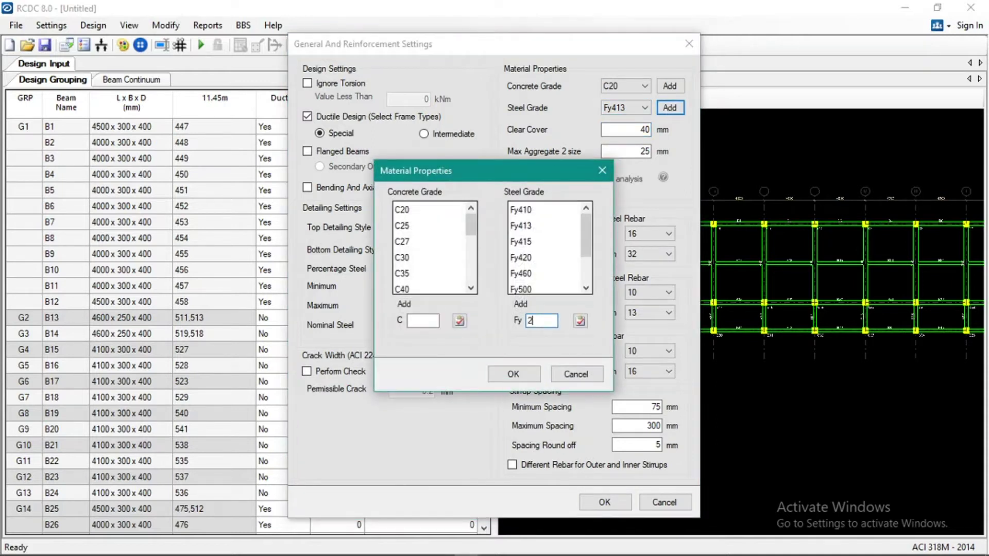
left_click(579, 322)
left_click(513, 374)
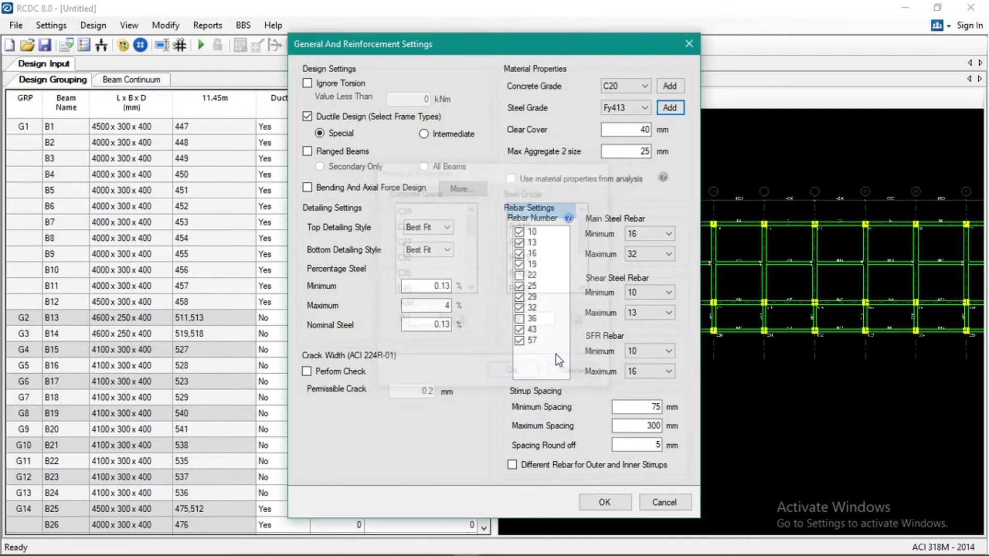
left_click(644, 107)
left_click(622, 203)
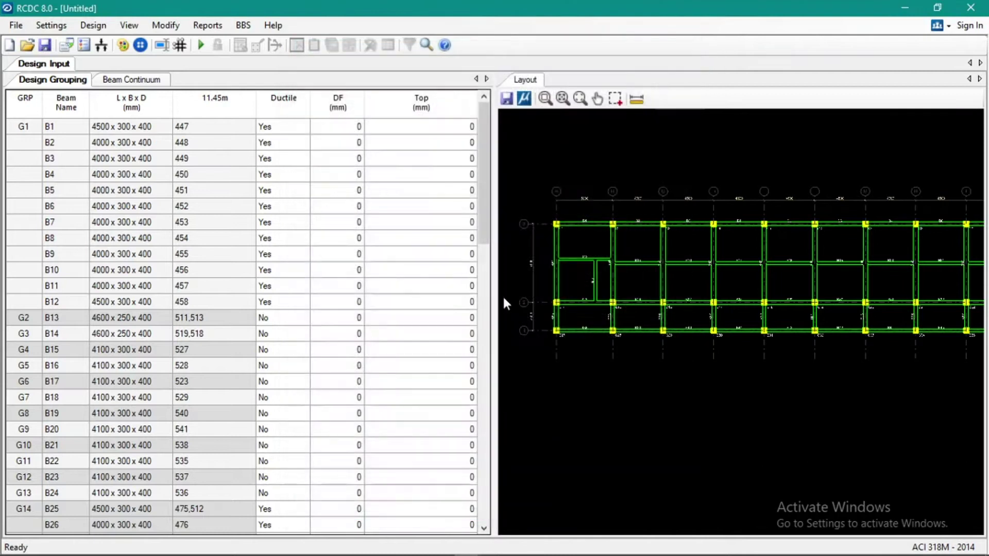
- Cap the main steel rebar maximum at size 25 in General and Reinforcement settings
left_click(225, 220)
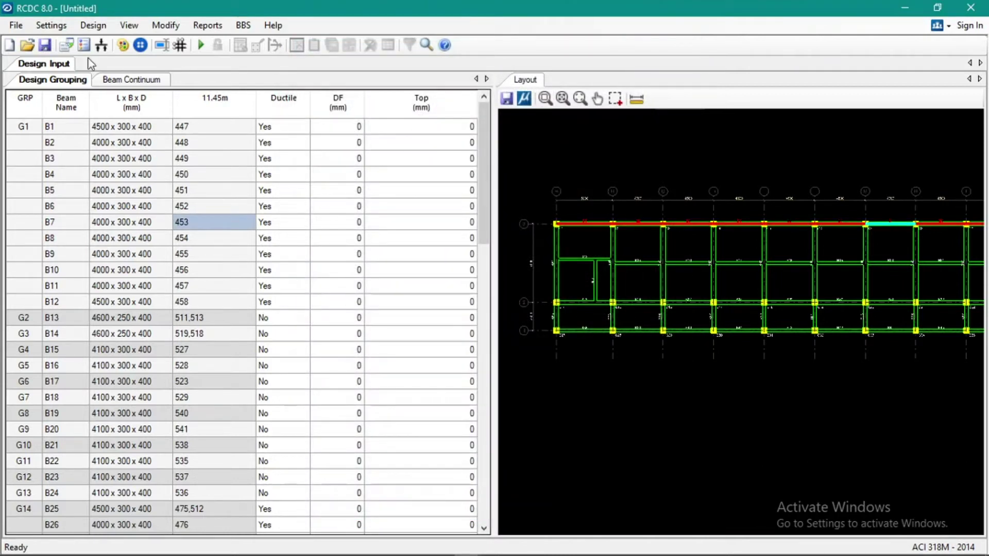
left_click(51, 25)
left_click(85, 37)
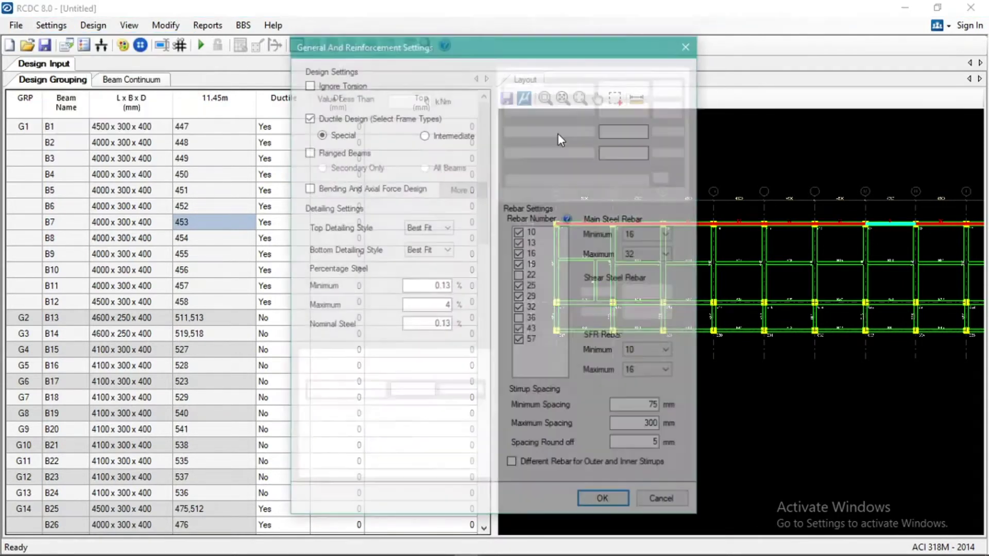
left_click(667, 254)
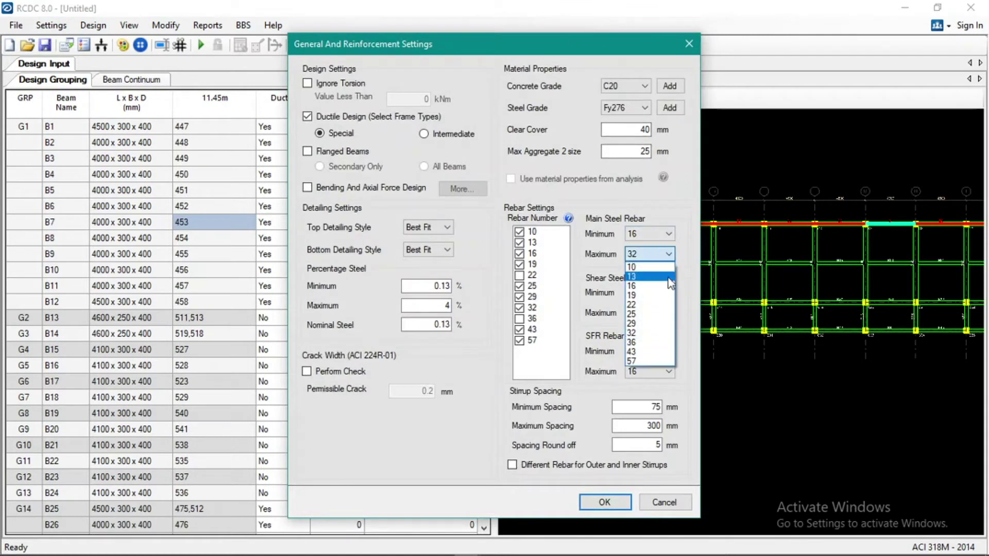
left_click(653, 315)
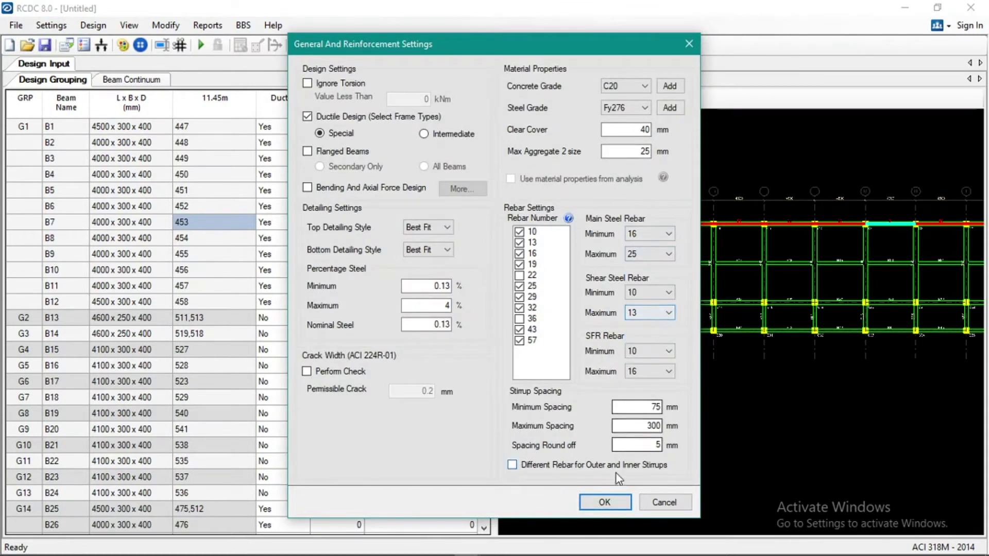
left_click(257, 265)
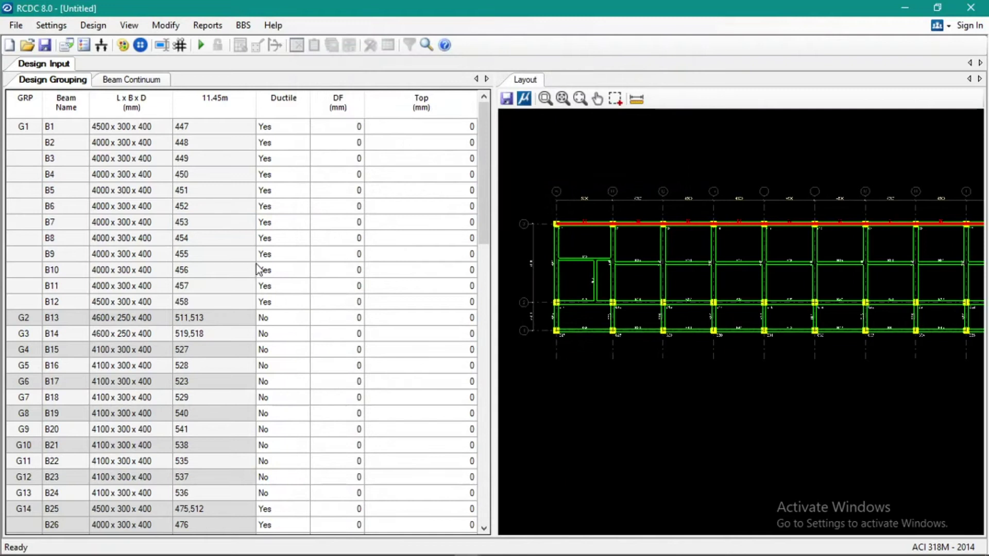
- Rerun Auto Design so the beams are redesigned with the size-25 cap
left_click(51, 25)
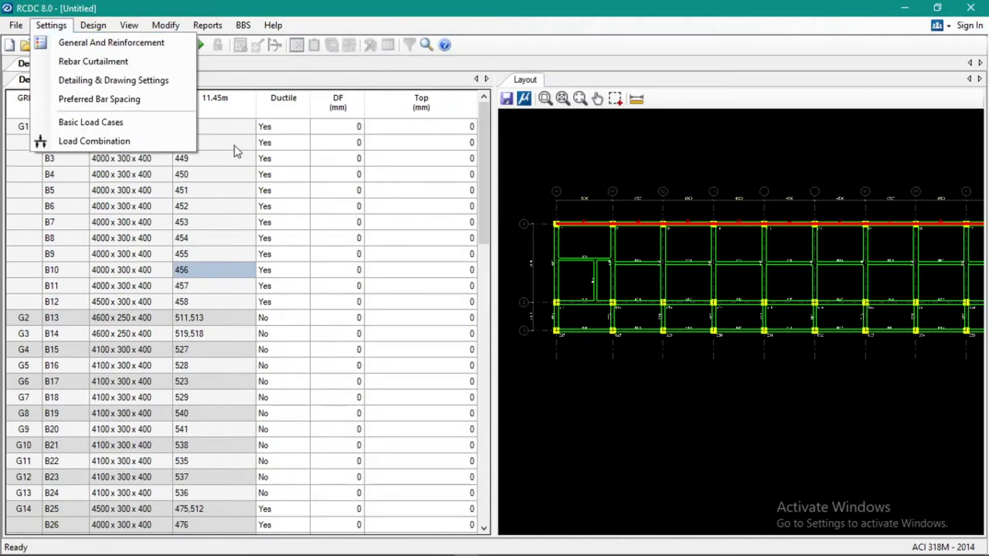
left_click(263, 159)
left_click(200, 45)
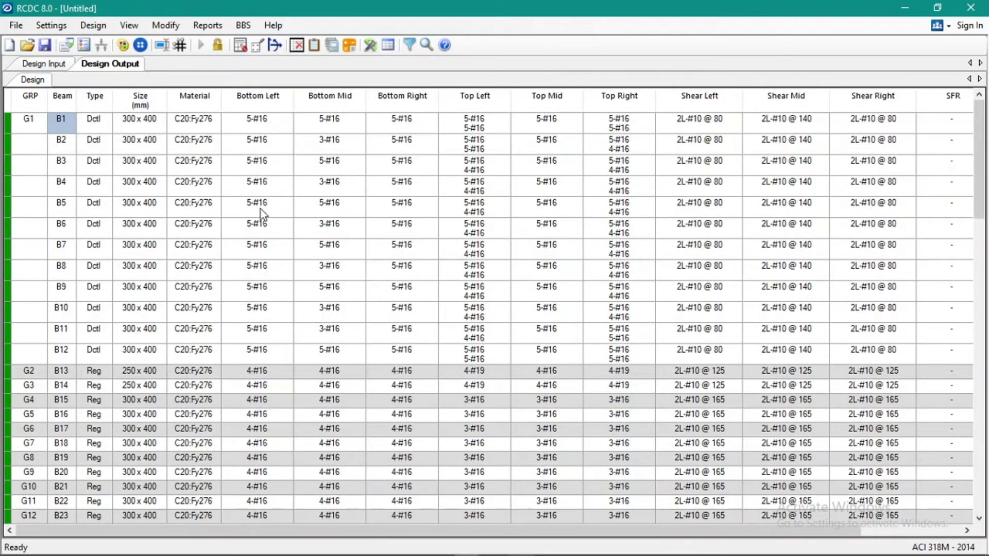
- Inspect the material, size and bar cells of beams B1–B6 in the Design Output table
left_click(264, 163)
left_click(154, 231)
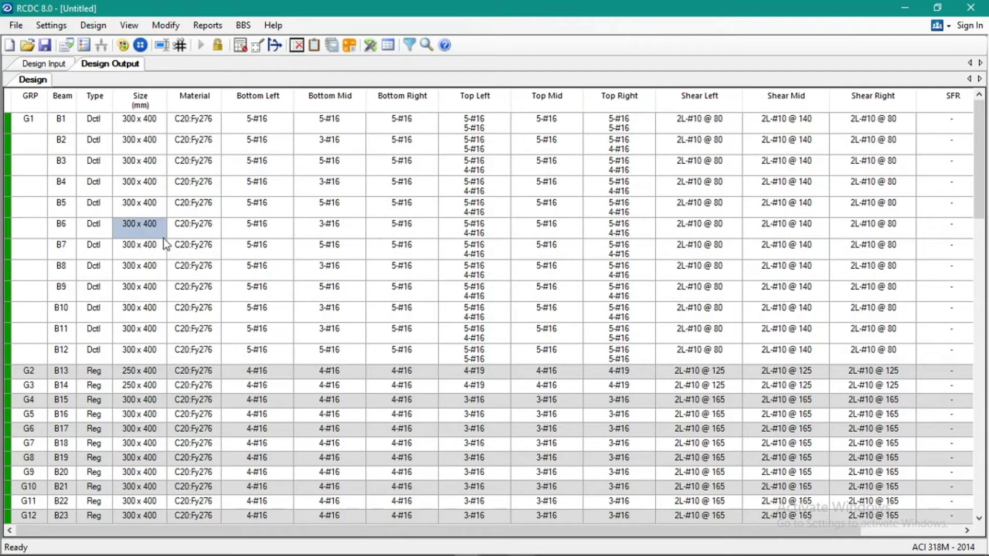
left_click(181, 125)
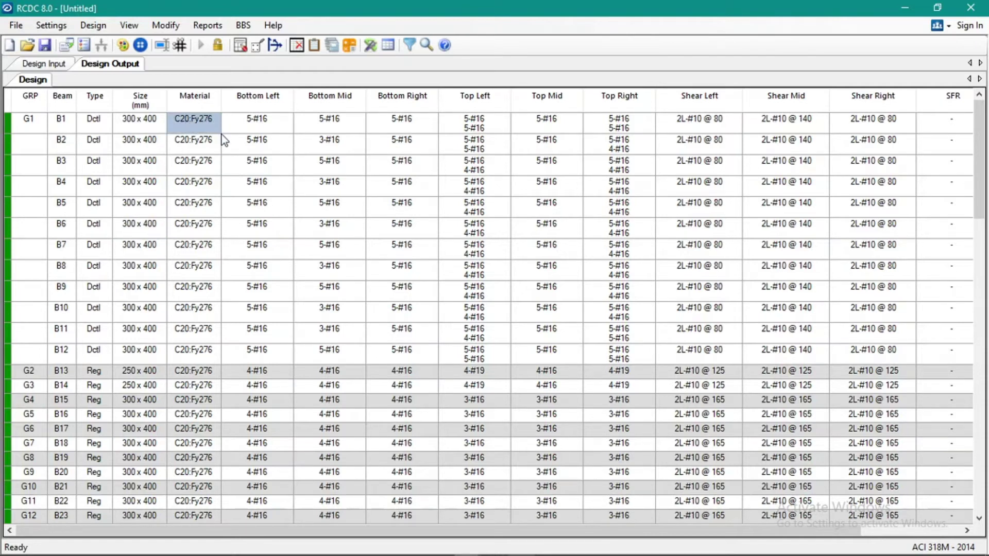
left_click(240, 148)
left_click(218, 147)
left_click(256, 147)
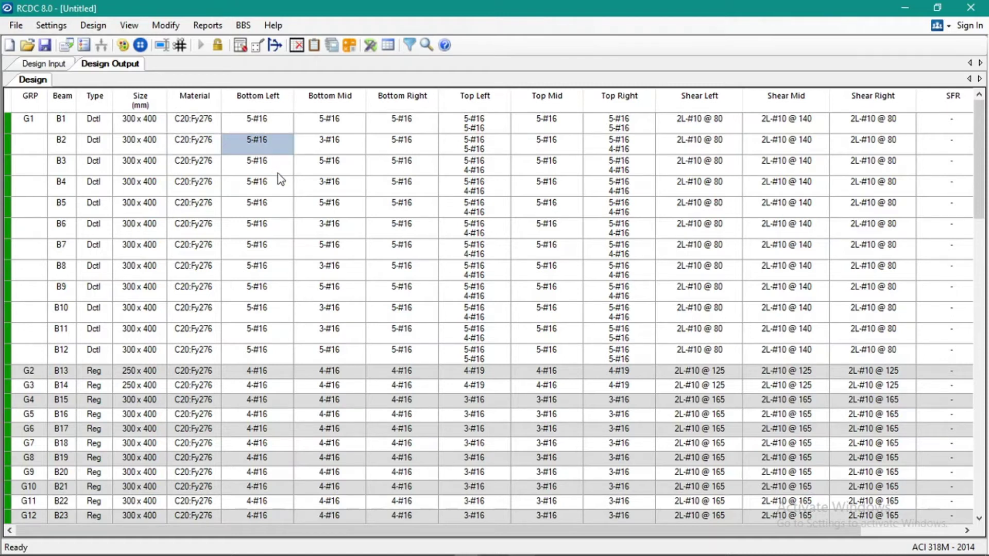
left_click(329, 207)
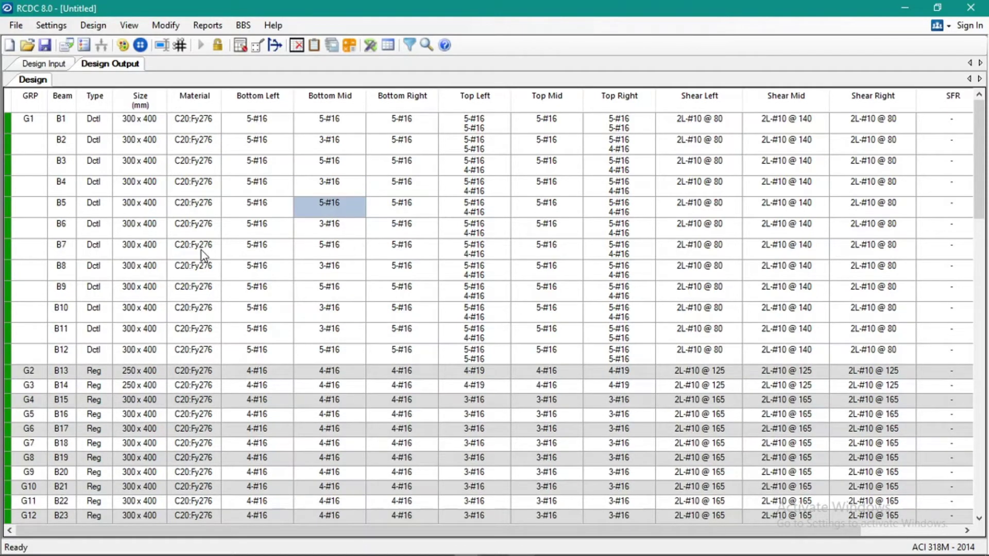
scroll(200, 250, "down", 10)
scroll(200, 251, "down", 8)
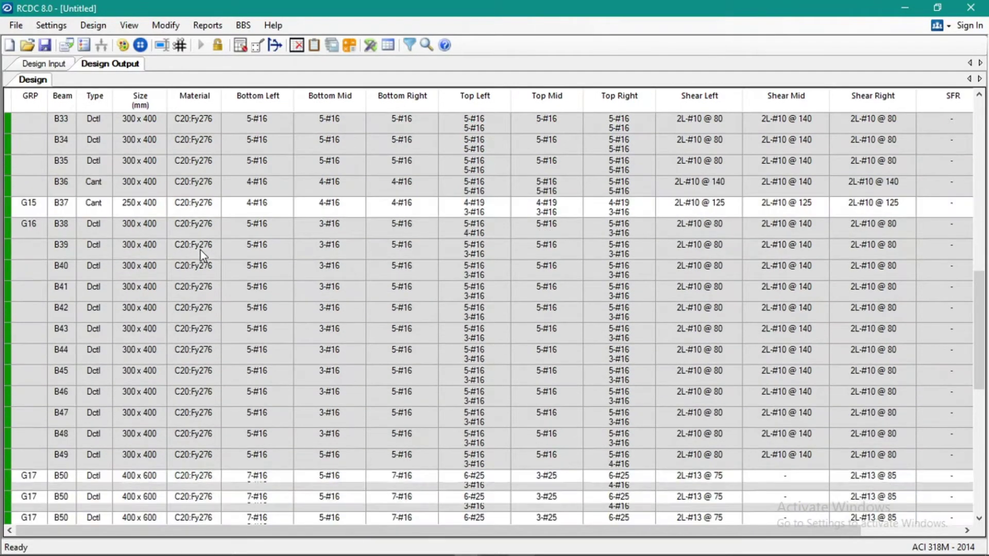
scroll(201, 252, "up", 18)
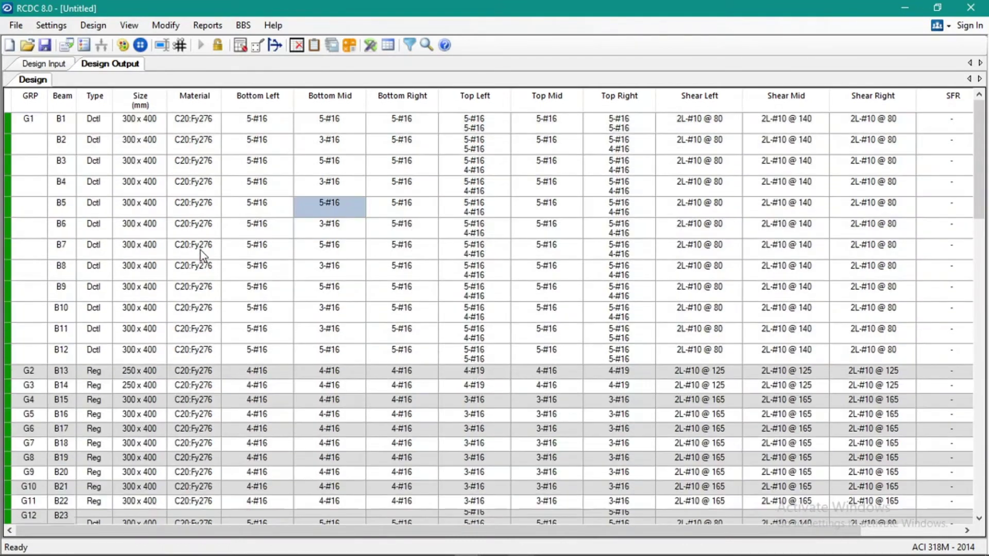
scroll(170, 257, "down", 3)
scroll(158, 268, "down", 2)
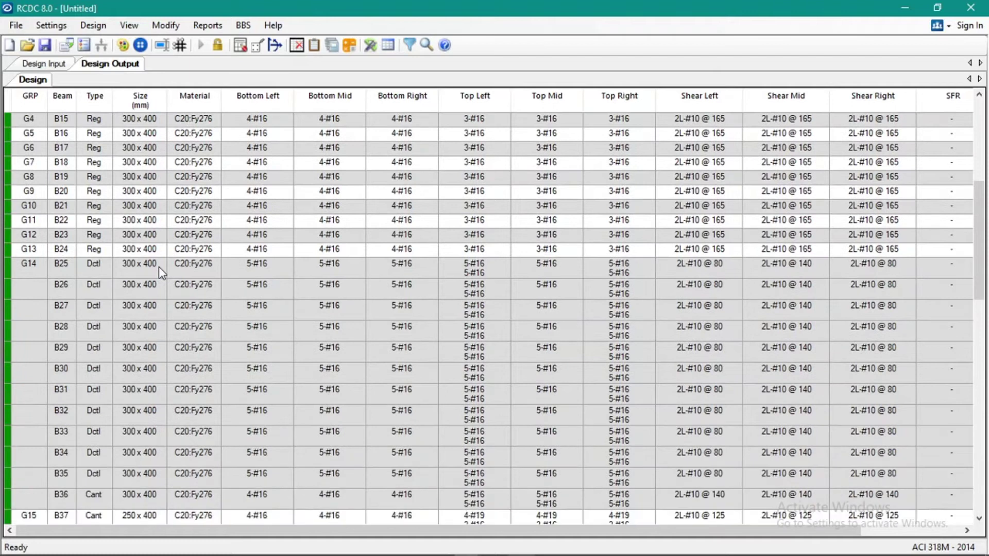
- Return to the Design Input grouping, check G1's ductile setting, and load the beam layout plan
left_click(45, 63)
left_click(279, 154)
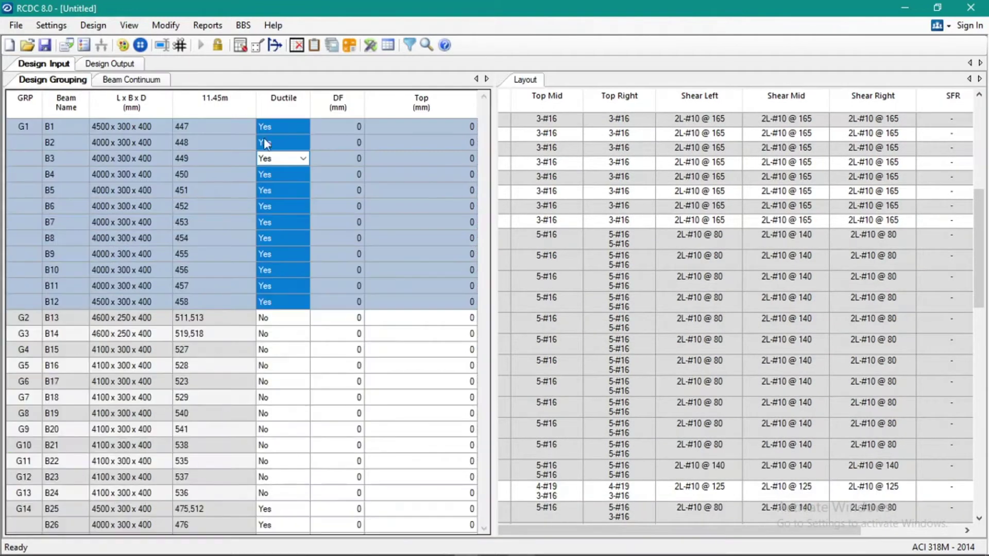
left_click(431, 269)
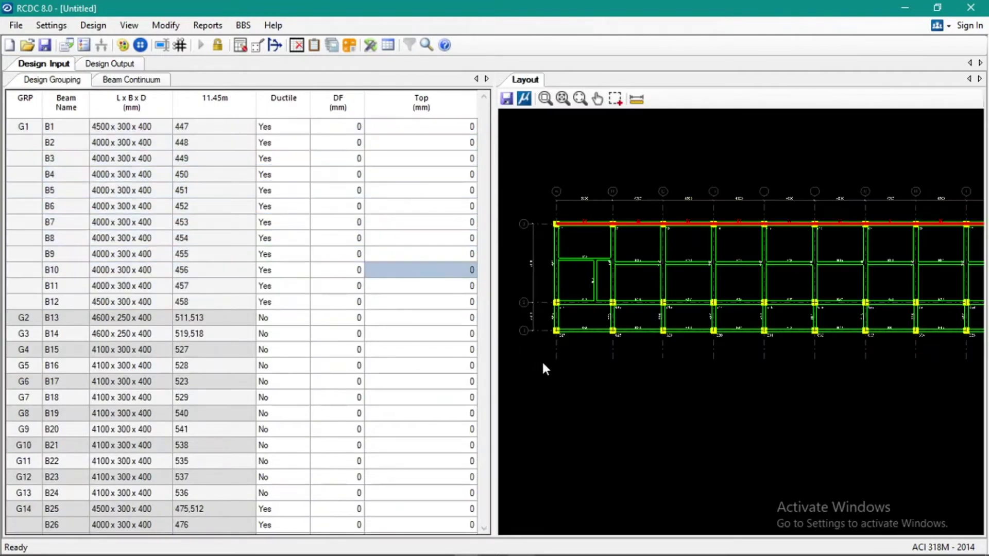
scroll(556, 358, "up", 4)
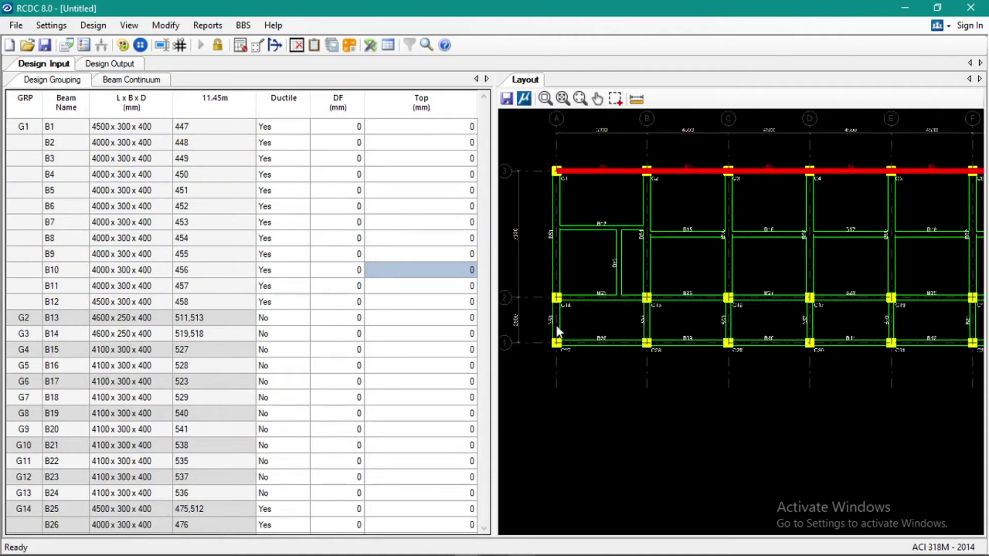
- Pick the grid A beam and a vertical beam on the plan to find their rows, including B74
left_click(558, 261)
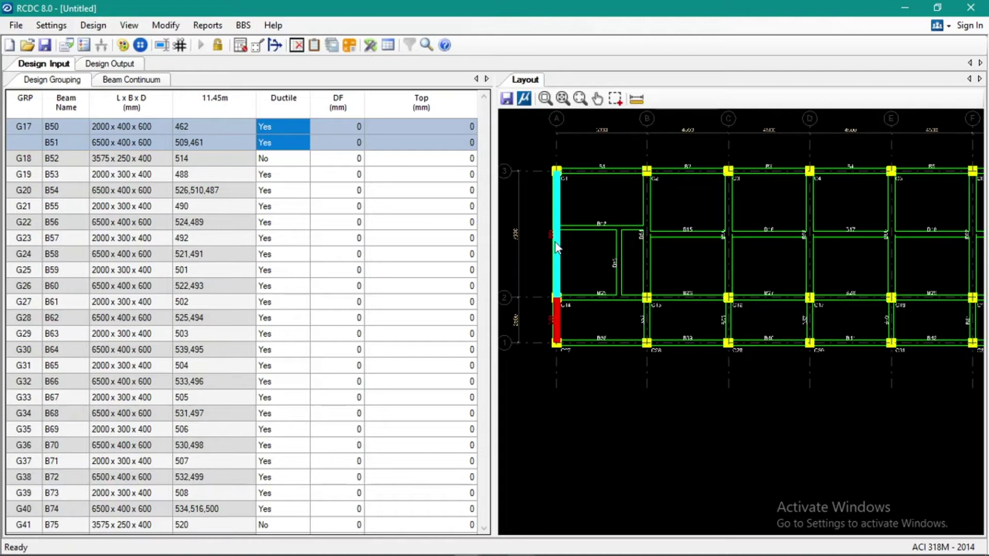
scroll(556, 247, "down", 4)
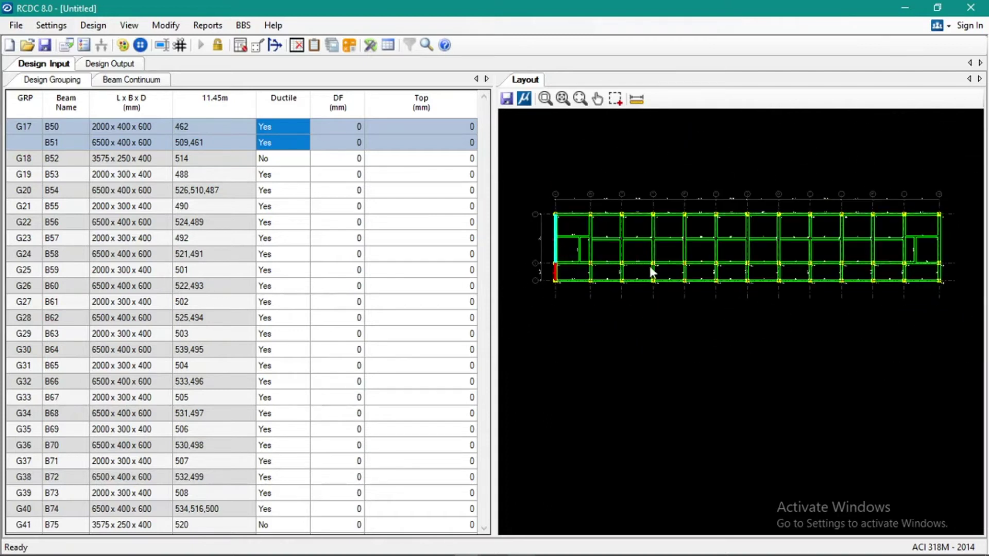
scroll(920, 262, "up", 4)
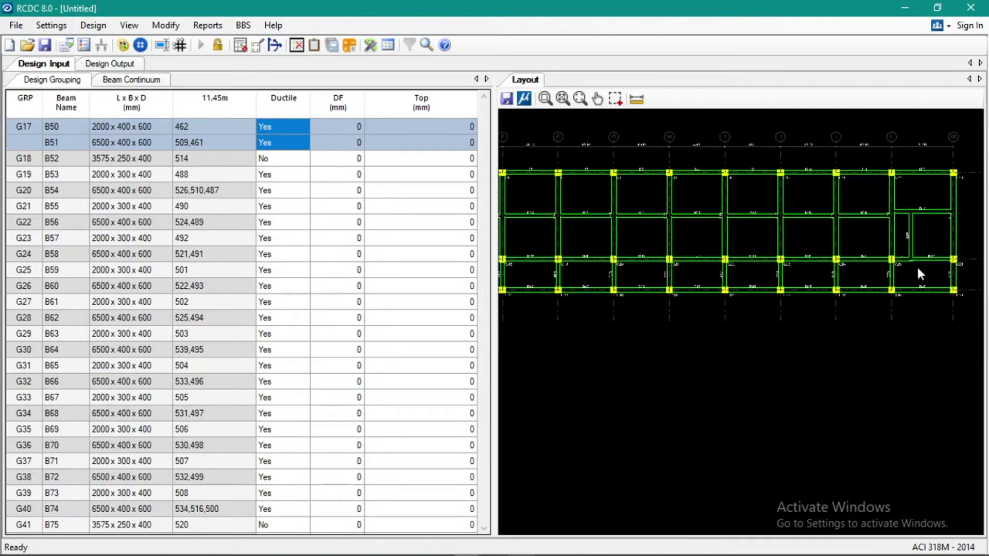
left_click(894, 235)
scroll(904, 231, "down", 3)
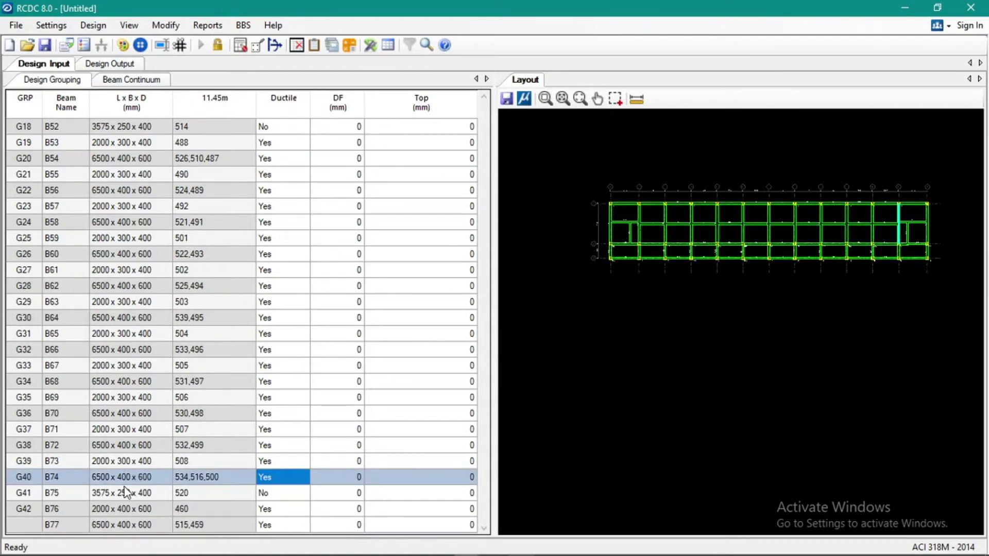
- Select beam B58 in Design Grouping and view its beam continuity
left_click(72, 318)
left_click(71, 221)
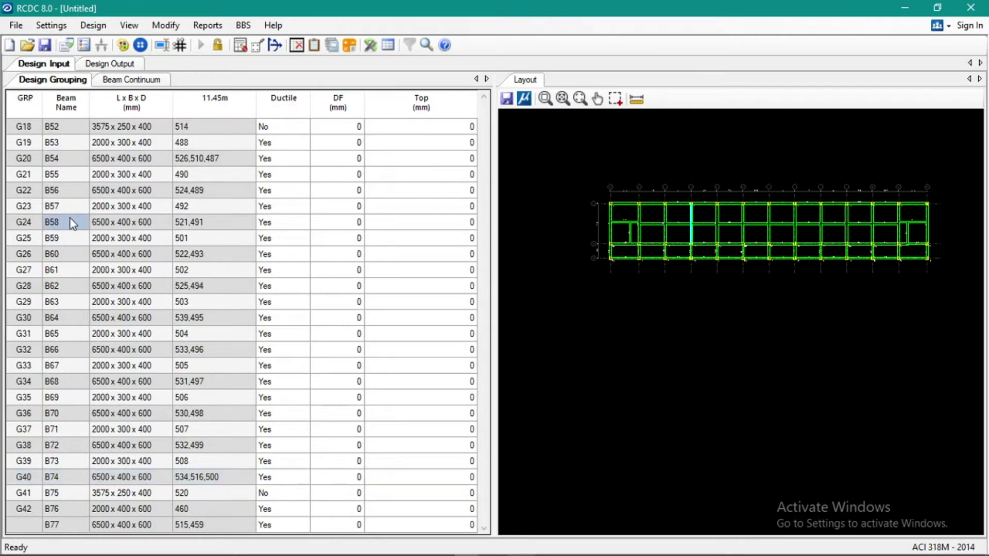
left_click(110, 80)
- In Design Output, inspect beam B1's bottom left, mid and right reinforcement
left_click(110, 63)
scroll(427, 257, "up", 15)
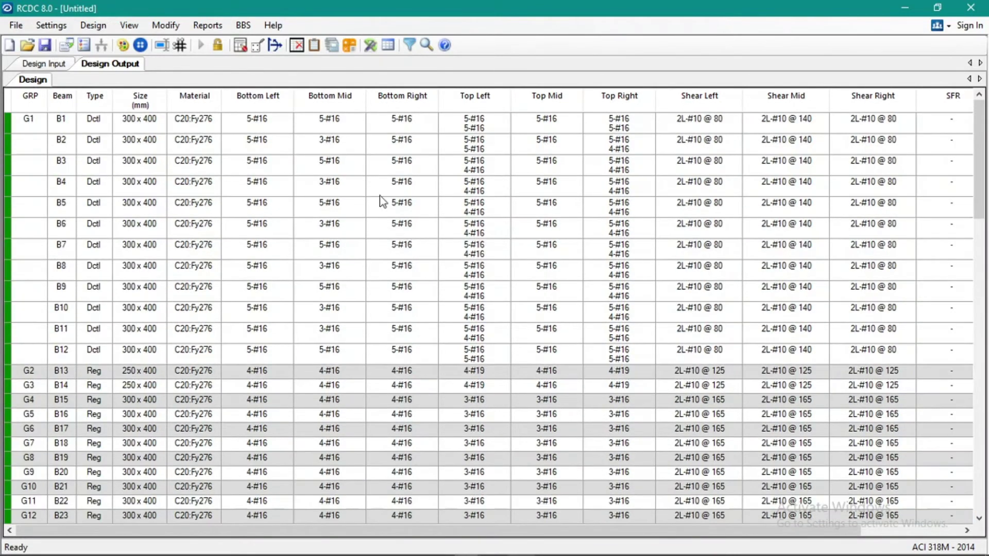
left_click(268, 116)
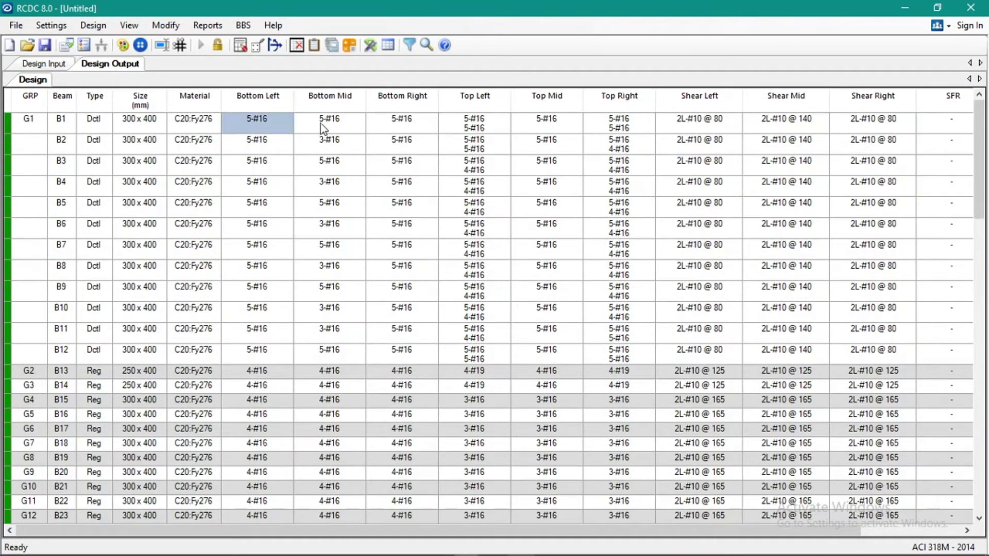
left_click(344, 124)
left_click(403, 128)
scroll(381, 216, "down", 10)
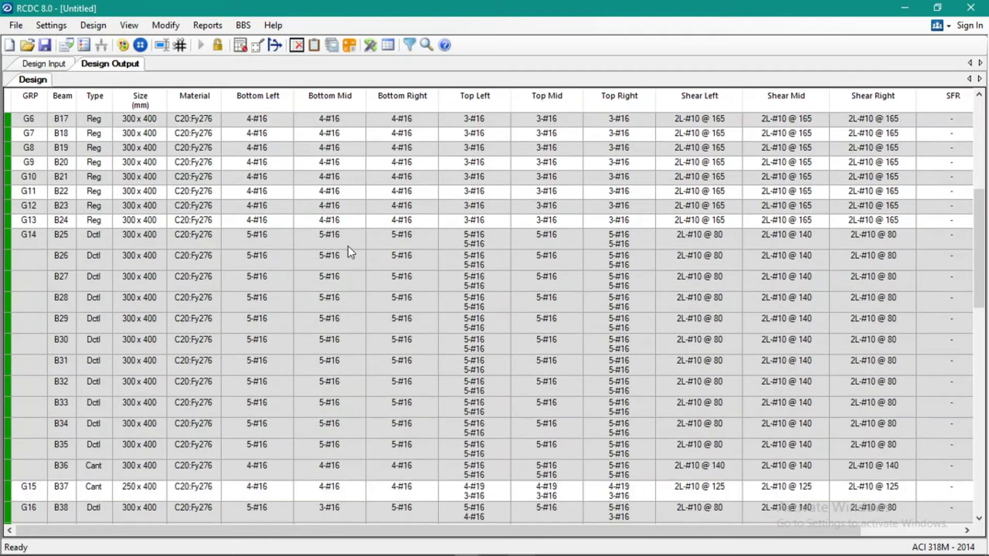
scroll(248, 292, "down", 10)
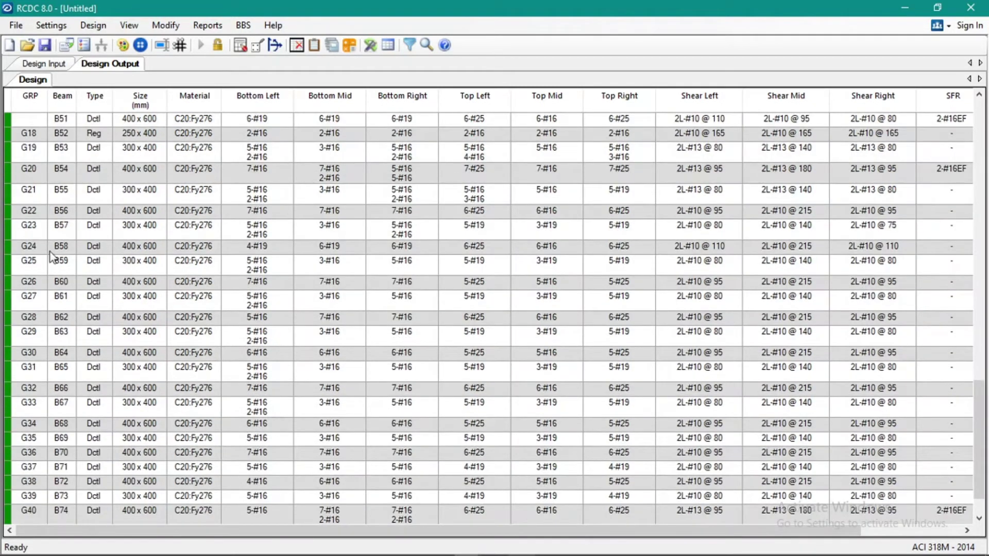
- Inspect G24 beam B58's bars (bottom mid 6-#19, top left 6-#25), then scroll back up
left_click(36, 247)
left_click(343, 248)
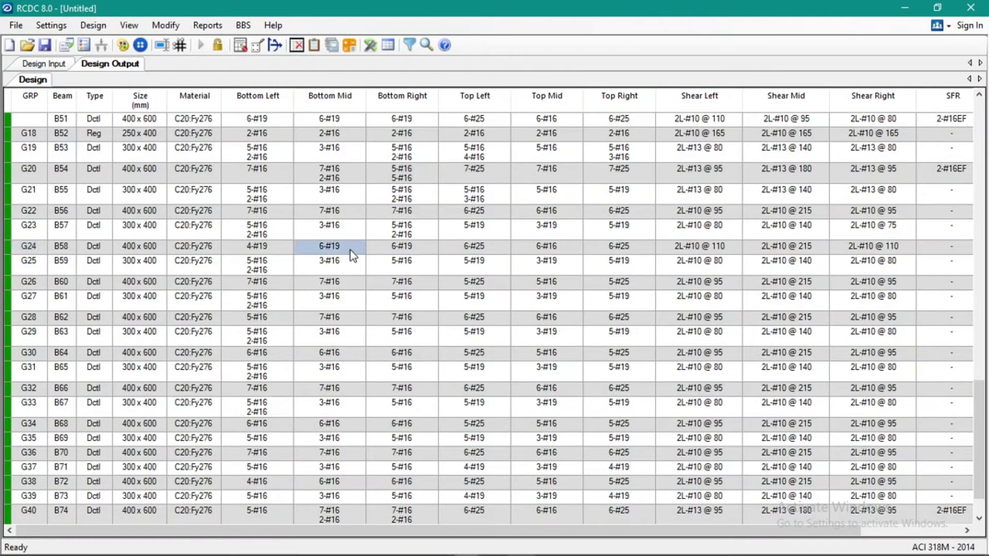
left_click(404, 250)
left_click(470, 249)
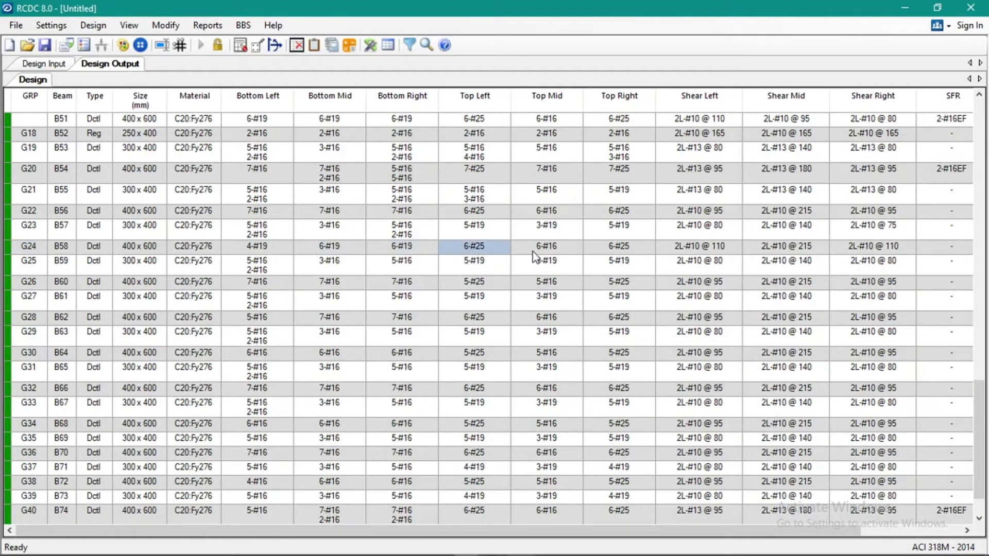
scroll(555, 252, "up", 2)
scroll(327, 265, "up", 4)
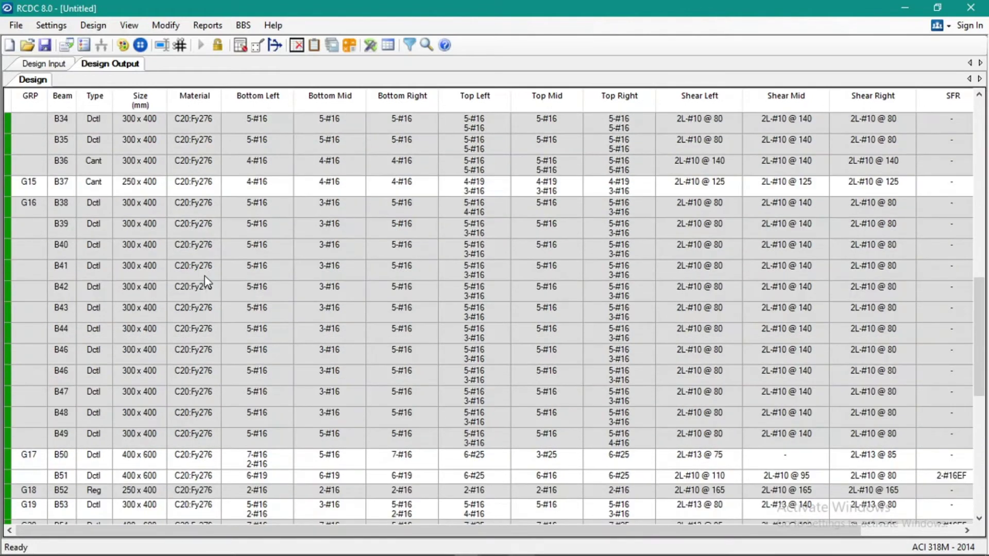
scroll(206, 282, "up", 10)
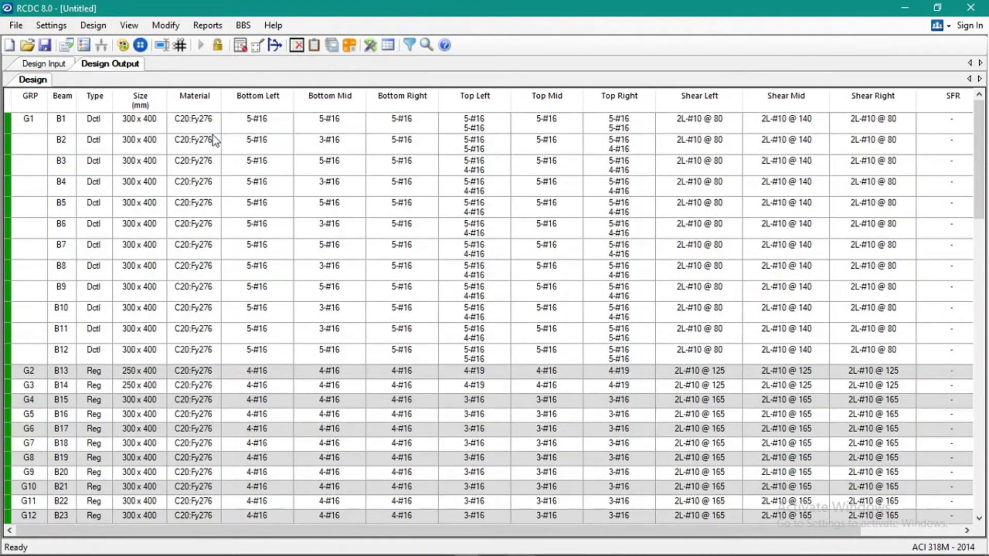
- Unlock the design and set the main steel rebar maximum to #19 in General and Reinforcement settings
left_click(216, 45)
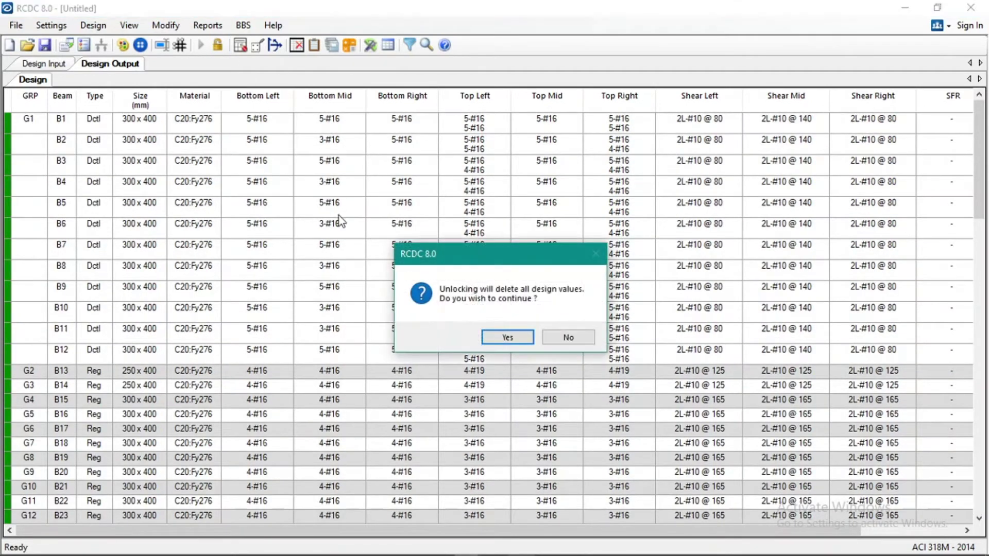
left_click(508, 340)
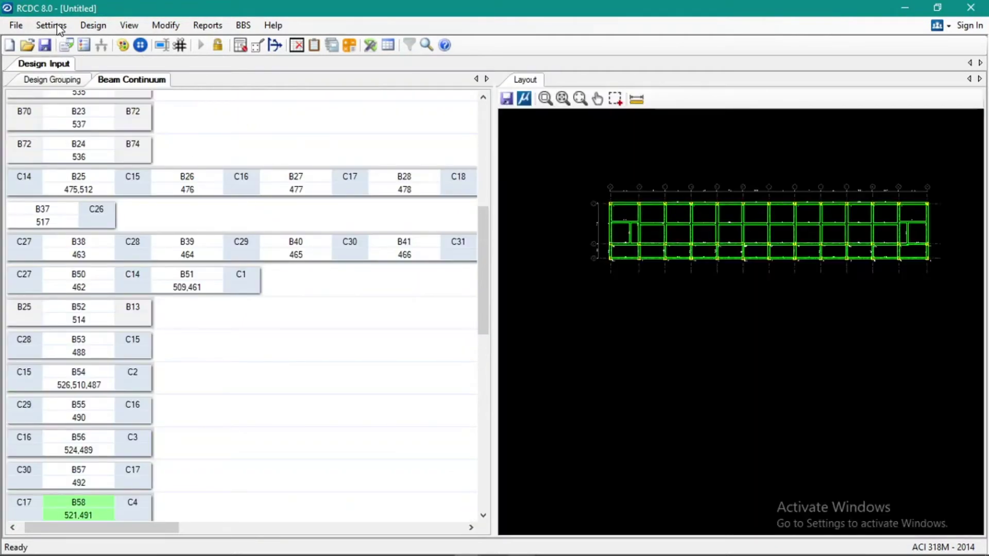
left_click(85, 26)
left_click(52, 25)
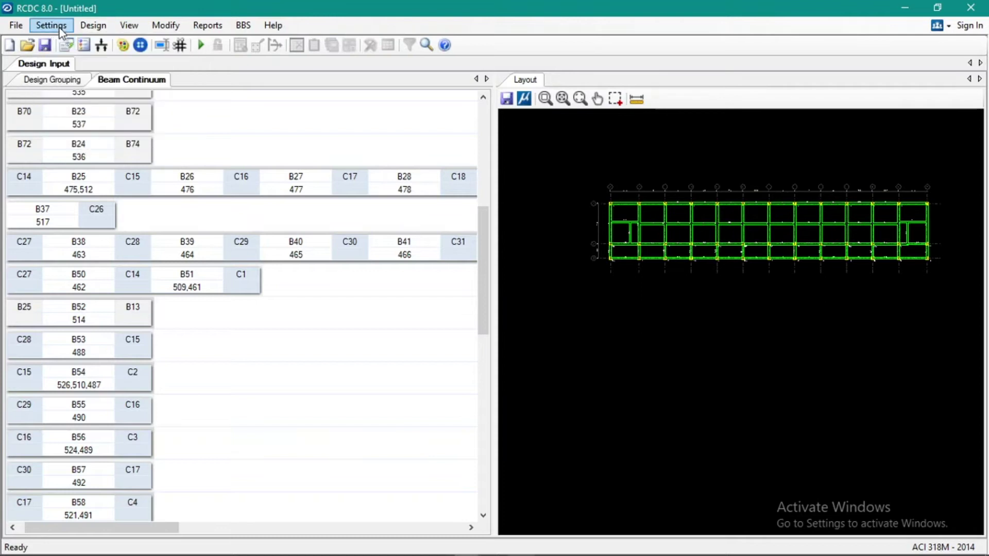
left_click(51, 25)
left_click(72, 42)
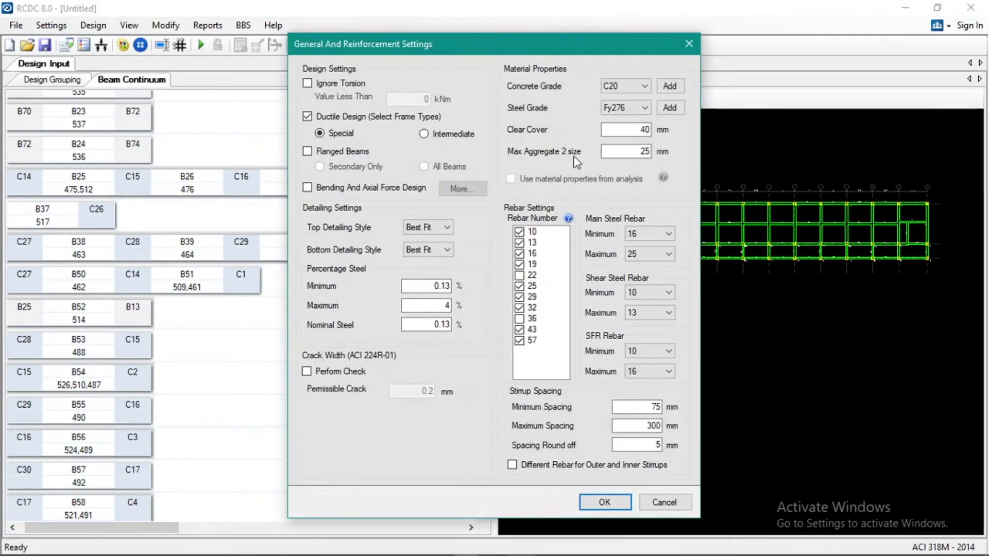
left_click(651, 253)
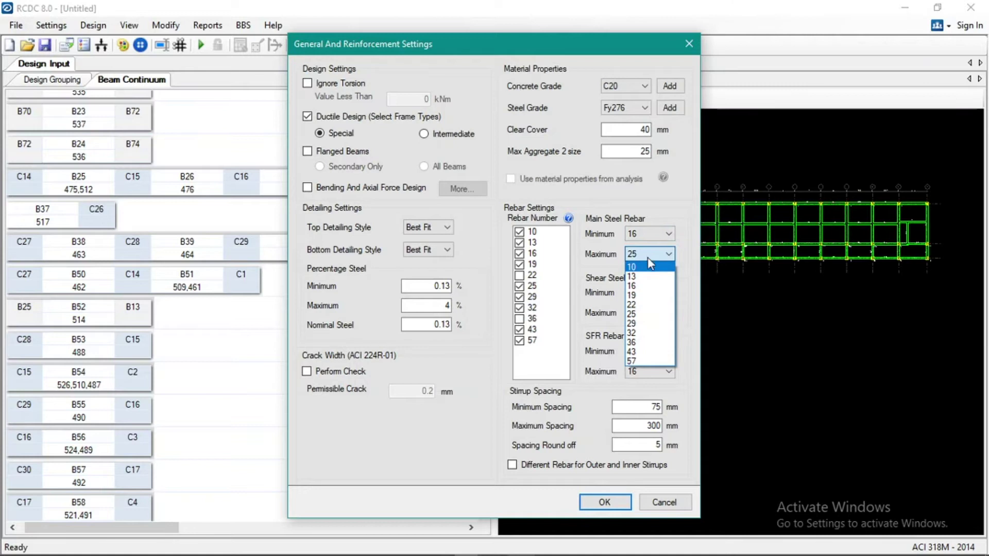
left_click(648, 255)
left_click(650, 254)
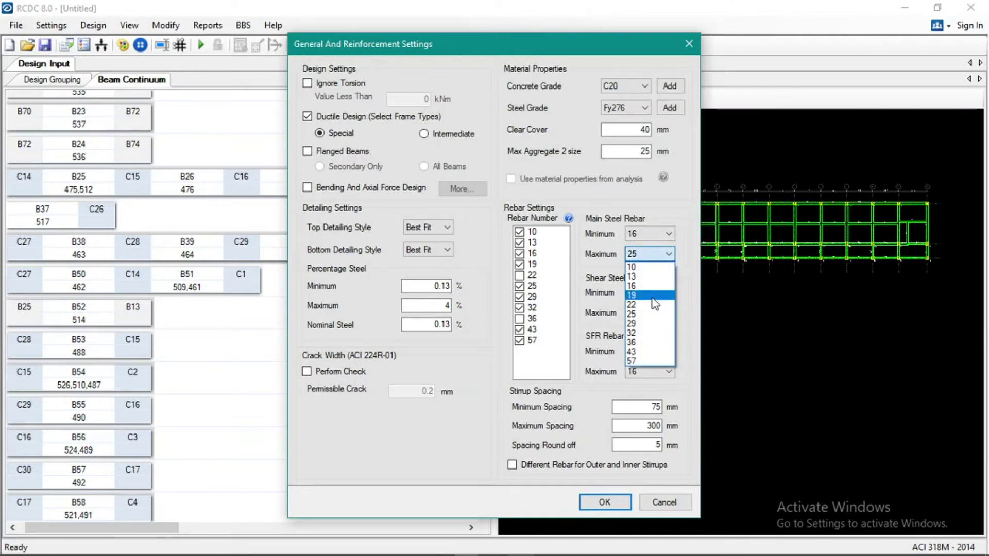
left_click(653, 295)
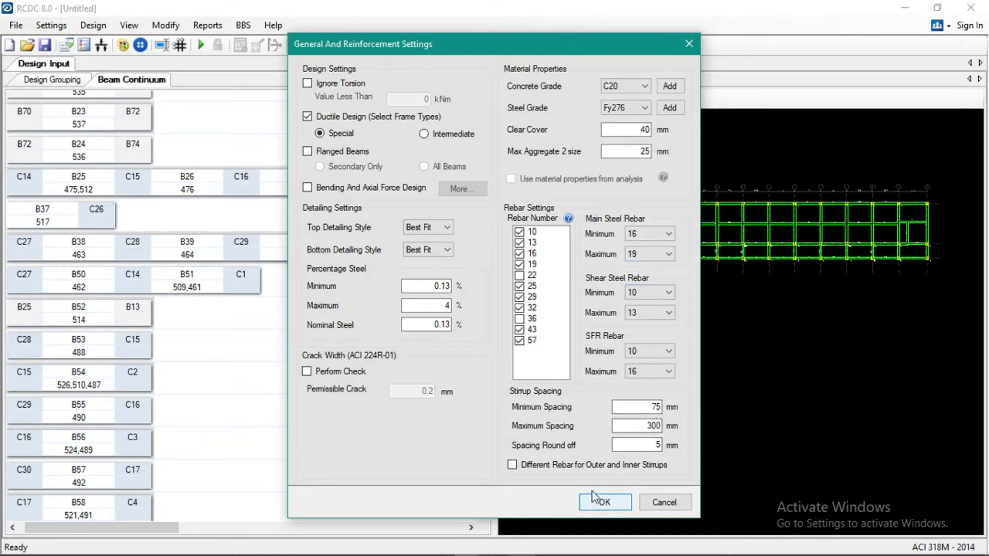
- Apply the #19 bar cap, rerun Auto Design, and scan the Design Output table
key("Return")
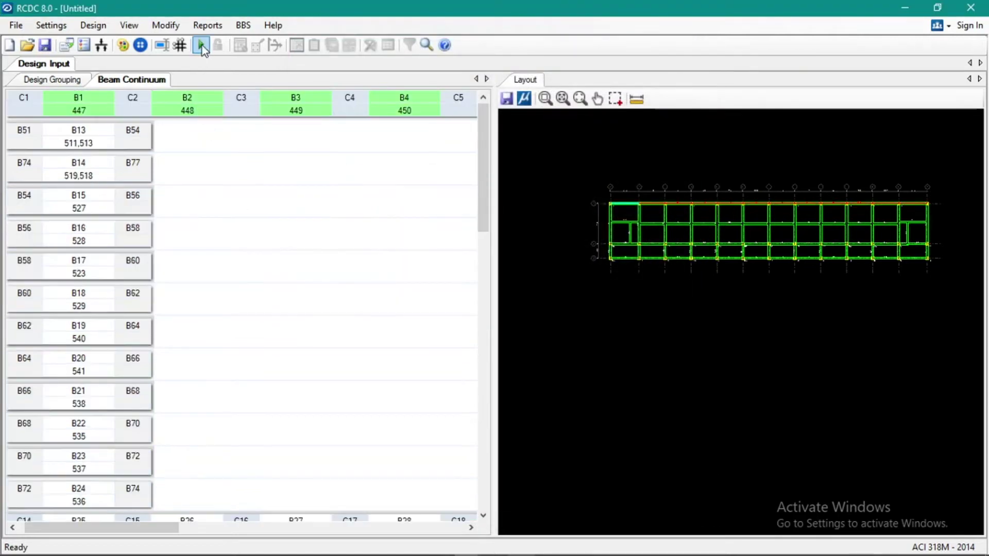
left_click(202, 45)
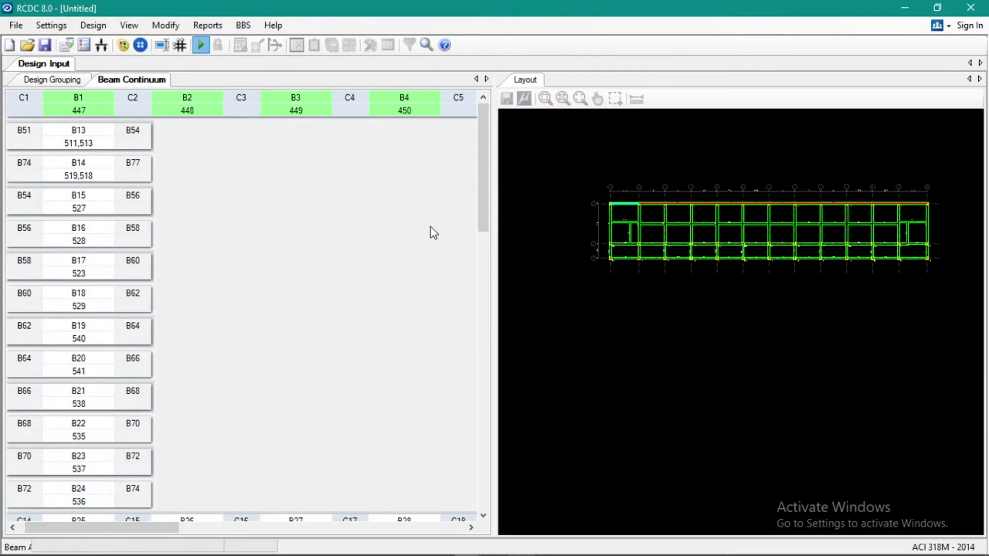
scroll(430, 227, "down", 10)
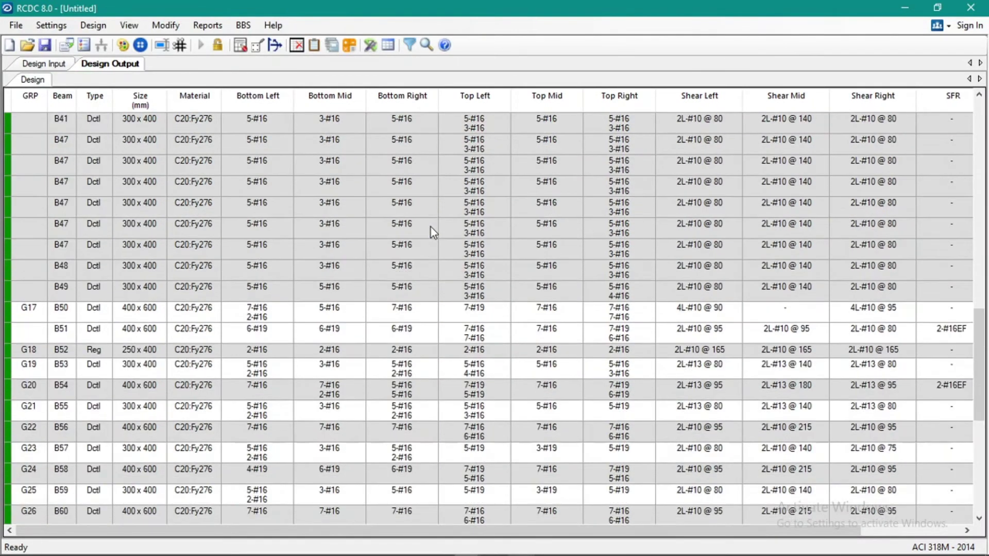
scroll(431, 227, "up", 7)
scroll(430, 226, "up", 6)
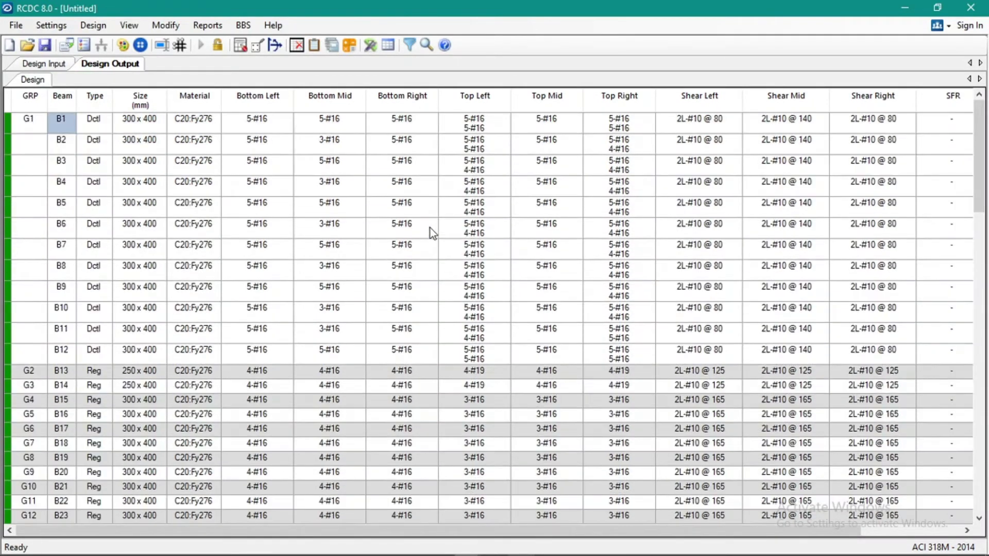
left_click(267, 186)
- Scroll to group G32 and inspect beam B66's size and bottom-left reinforcement
scroll(215, 218, "down", 3)
scroll(211, 220, "down", 3)
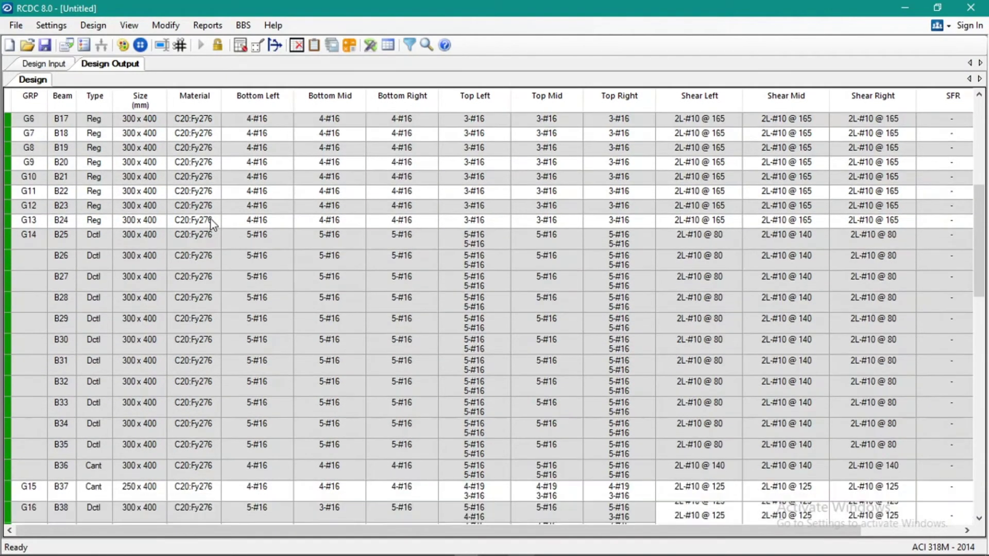
scroll(231, 233, "down", 5)
scroll(230, 232, "down", 10)
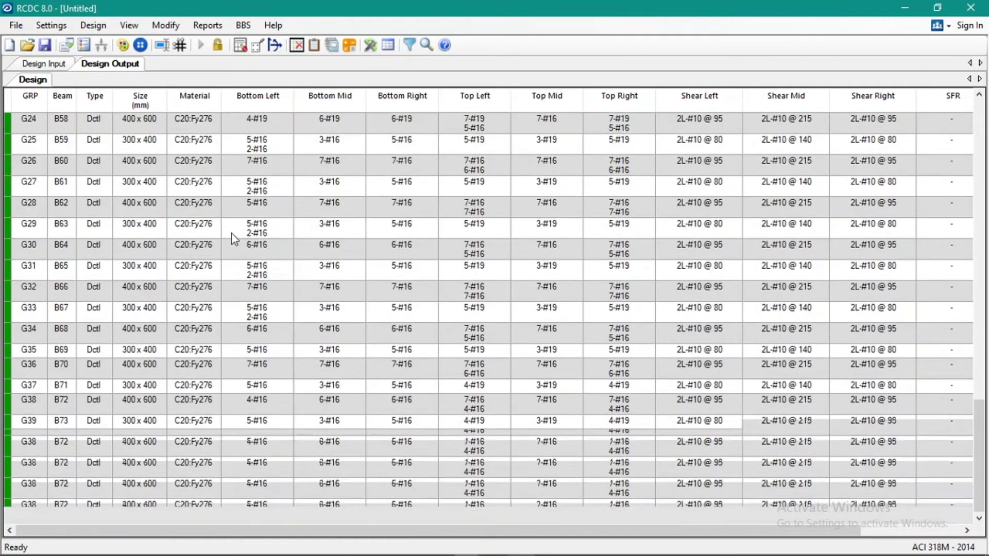
left_click(131, 289)
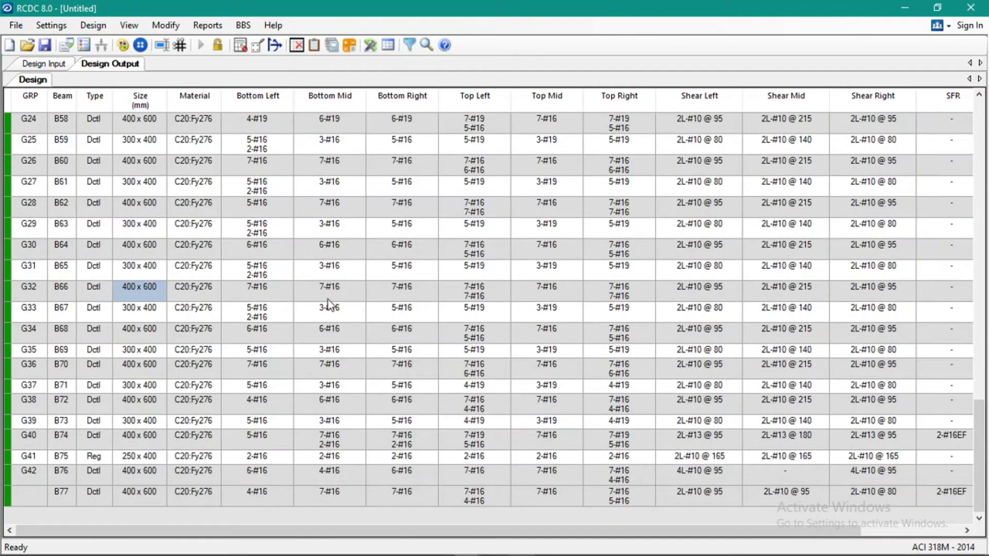
left_click(276, 290)
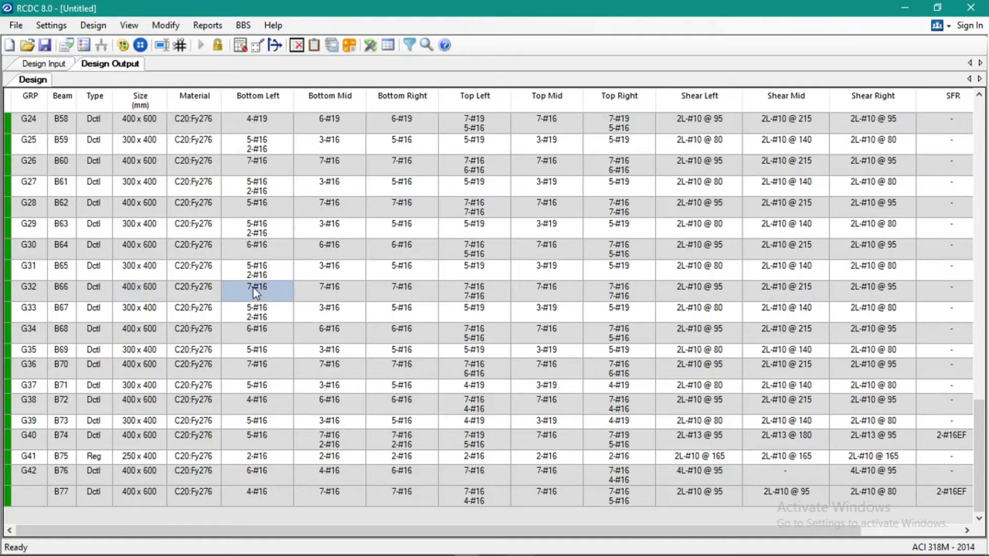
left_click(35, 292)
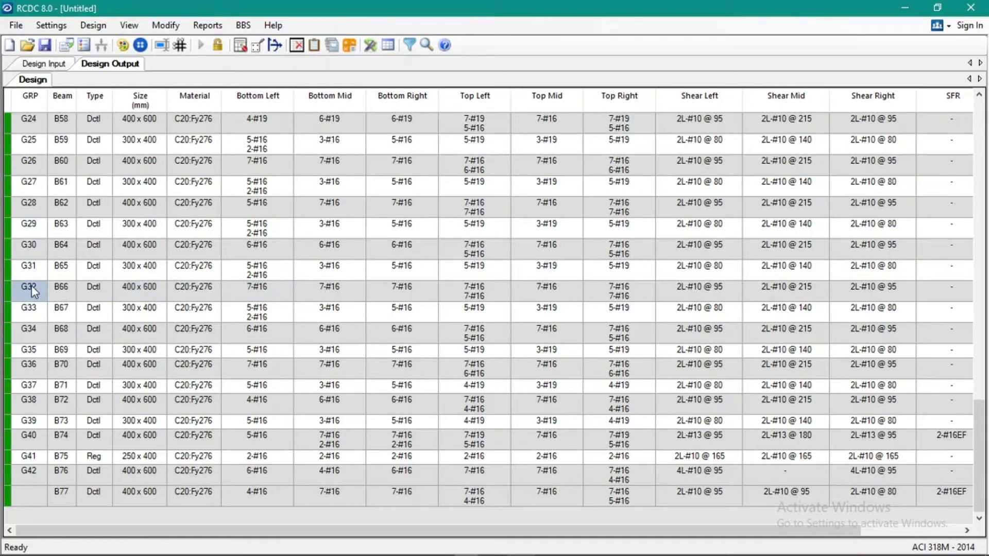
- Locate beam B54 by picking it on the Design Input floor layout
right_click(32, 288)
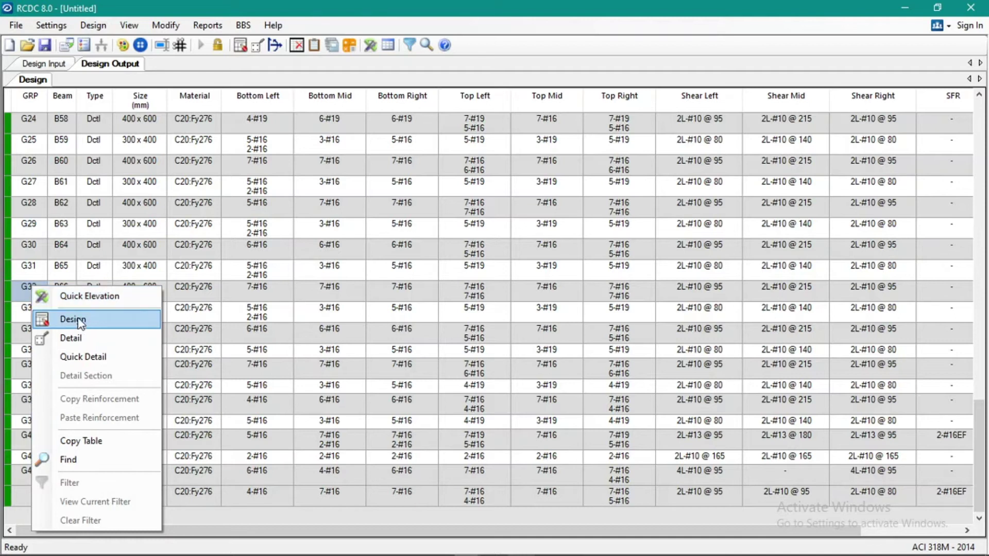
left_click(25, 290)
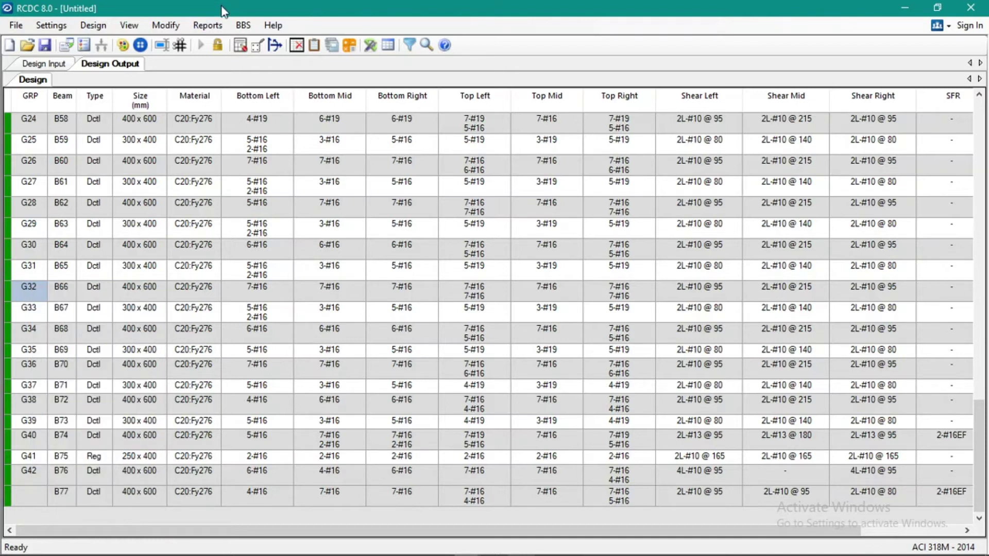
left_click(207, 25)
left_click(242, 62)
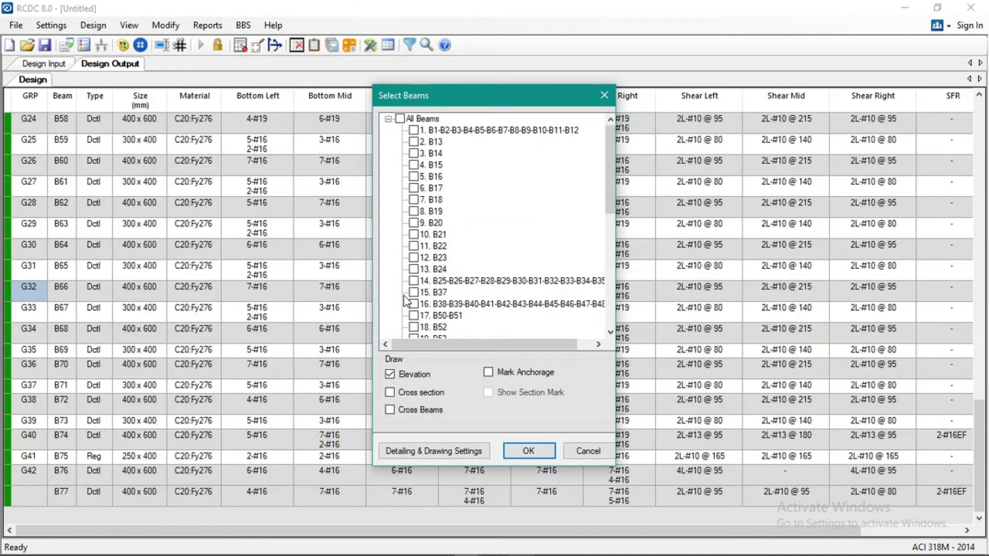
left_click(604, 97)
left_click(58, 66)
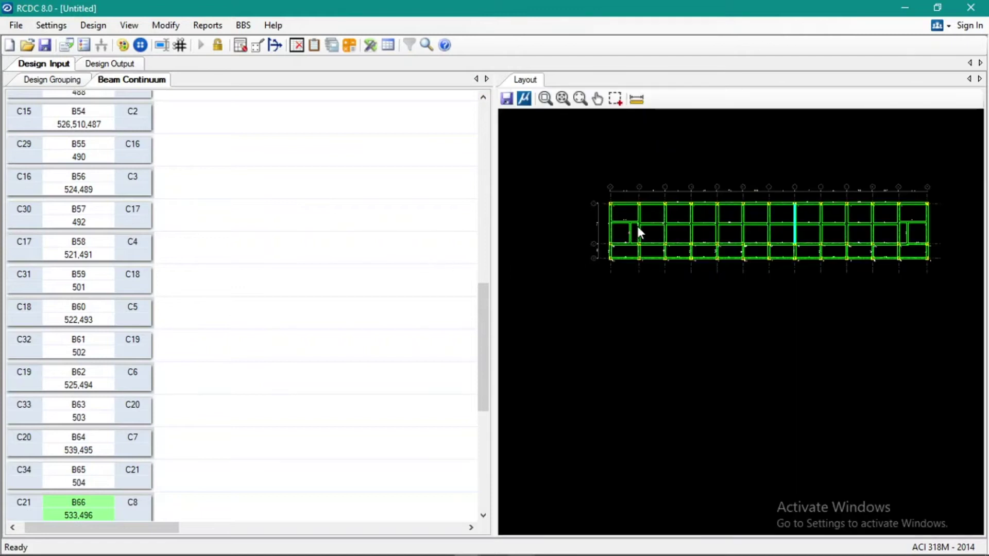
left_click(638, 229)
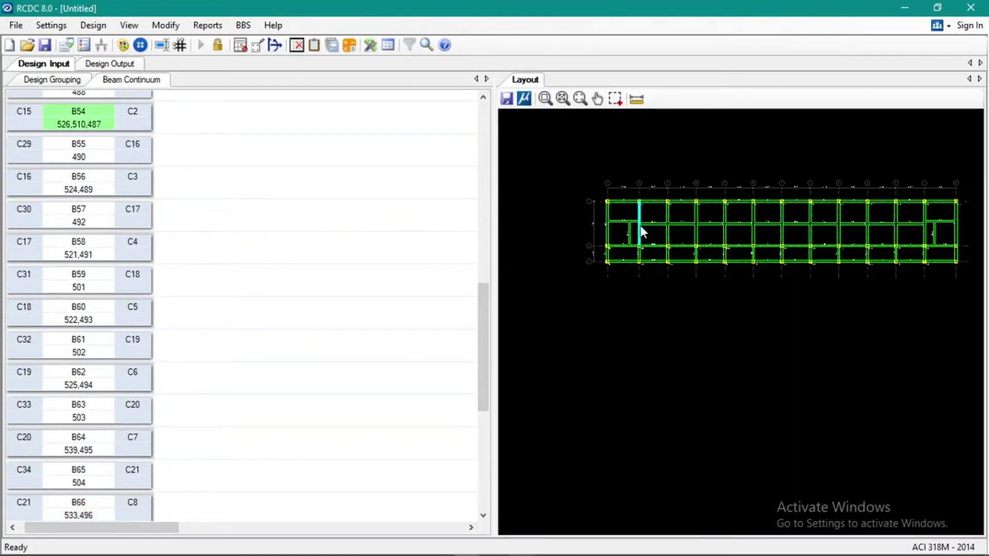
left_click(59, 80)
- Generate B54's Elevation and Section drawings with cross sections, cross beams and section marks
left_click(208, 25)
left_click(236, 63)
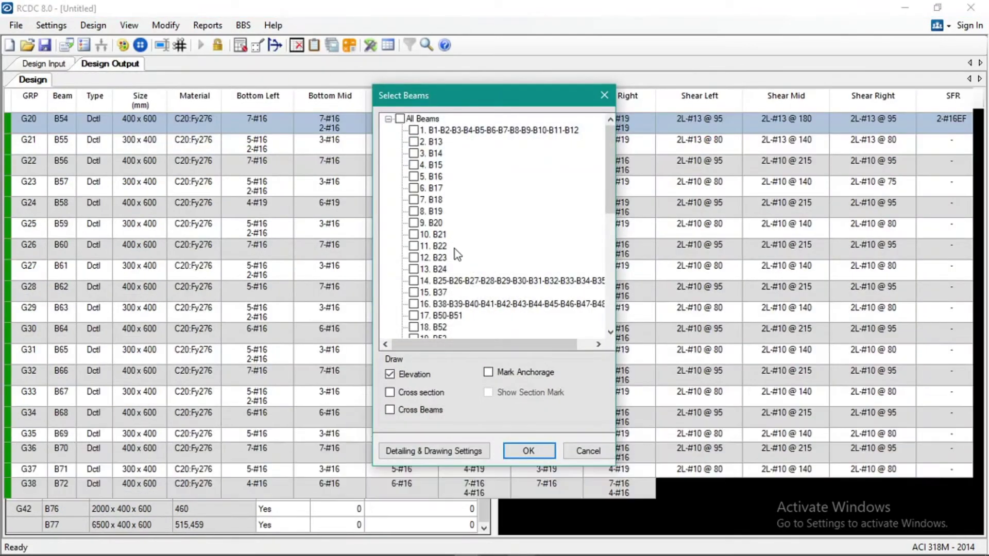
scroll(457, 253, "down", 6)
left_click(413, 142)
left_click(416, 391)
left_click(419, 411)
left_click(488, 392)
left_click(521, 450)
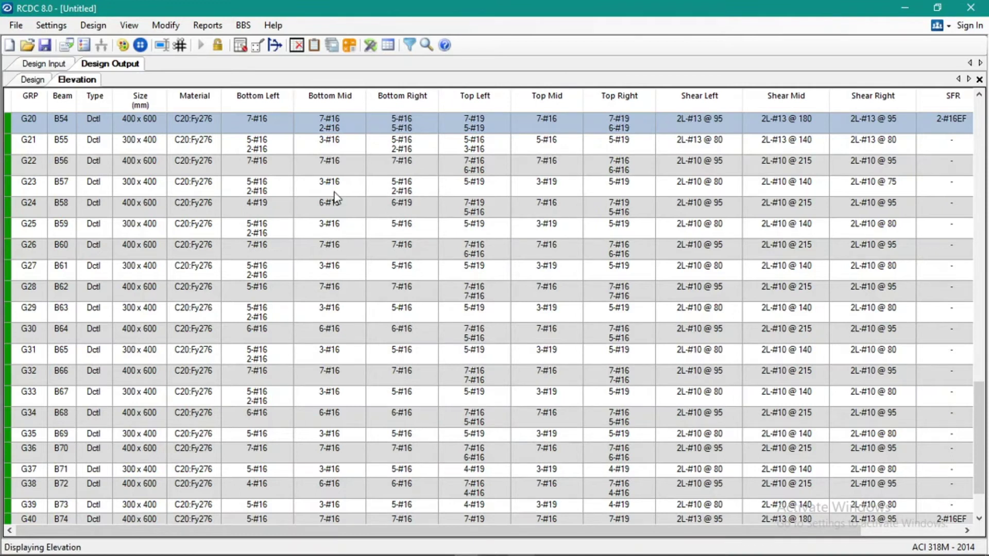
- Zoom in and out on the B54 Elevation drawing to survey its sections
scroll(392, 284, "down", 1)
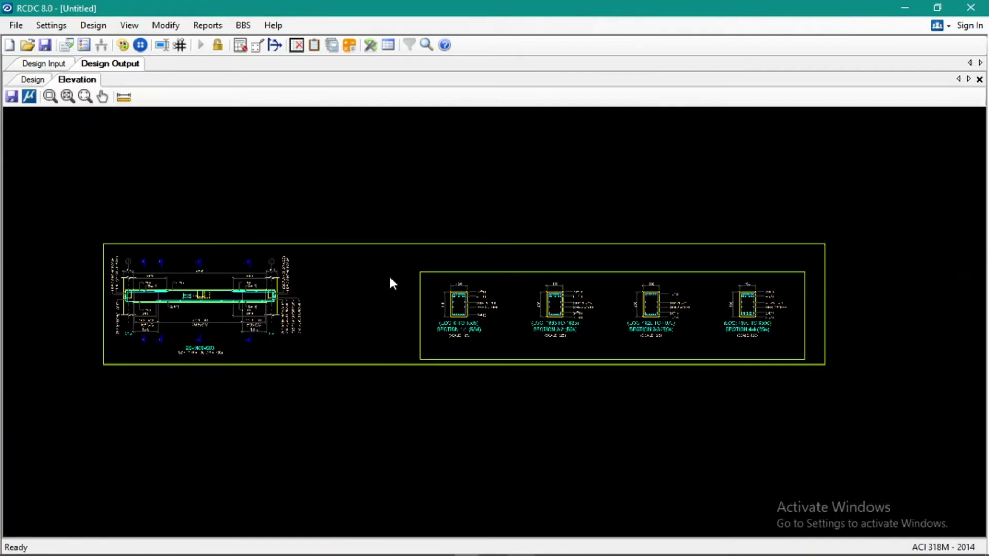
scroll(181, 343, "up", 5)
scroll(200, 283, "down", 6)
scroll(518, 284, "up", 1)
scroll(516, 278, "up", 2)
scroll(286, 270, "up", 4)
scroll(344, 253, "up", 2)
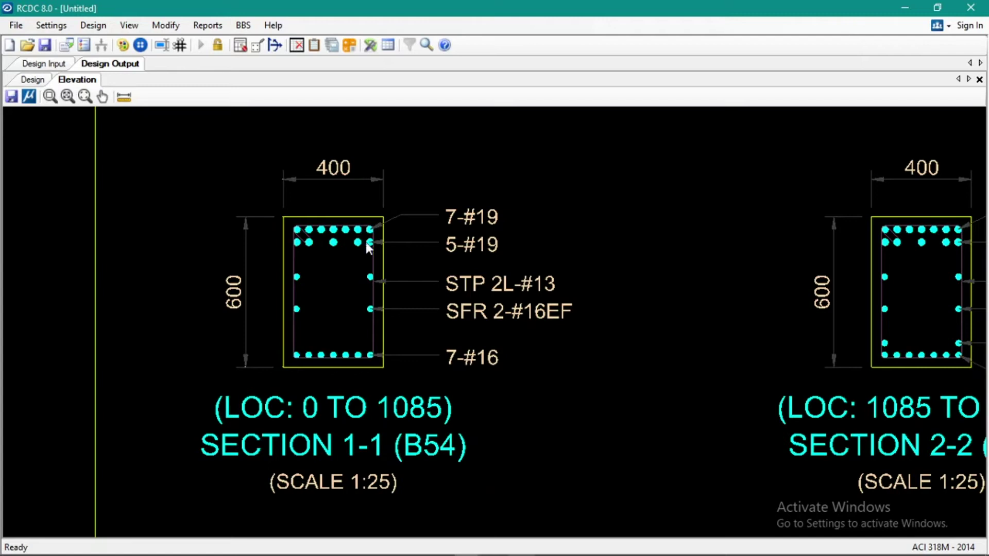
scroll(256, 242, "down", 4)
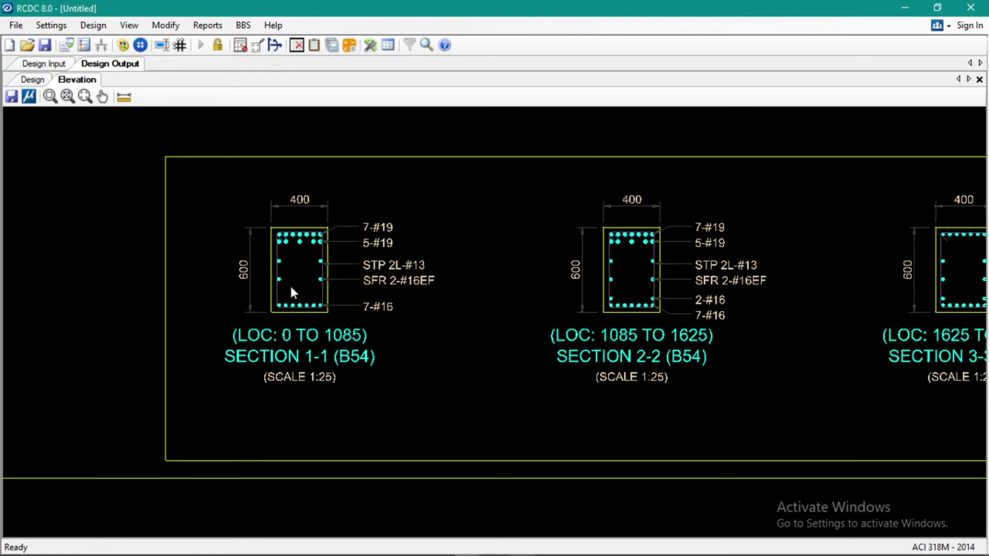
scroll(290, 284, "up", 3)
scroll(292, 294, "up", 1)
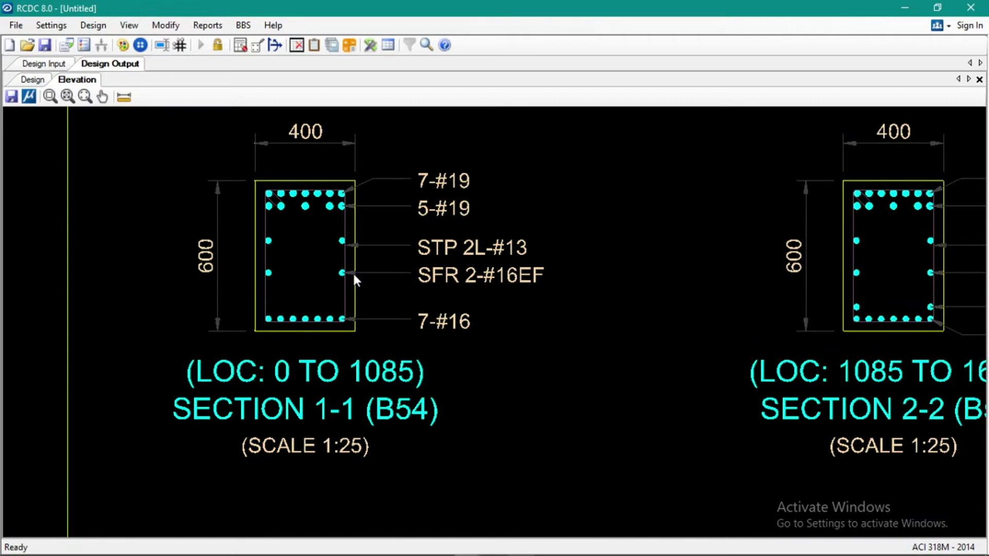
scroll(363, 273, "down", 1)
scroll(353, 313, "down", 1)
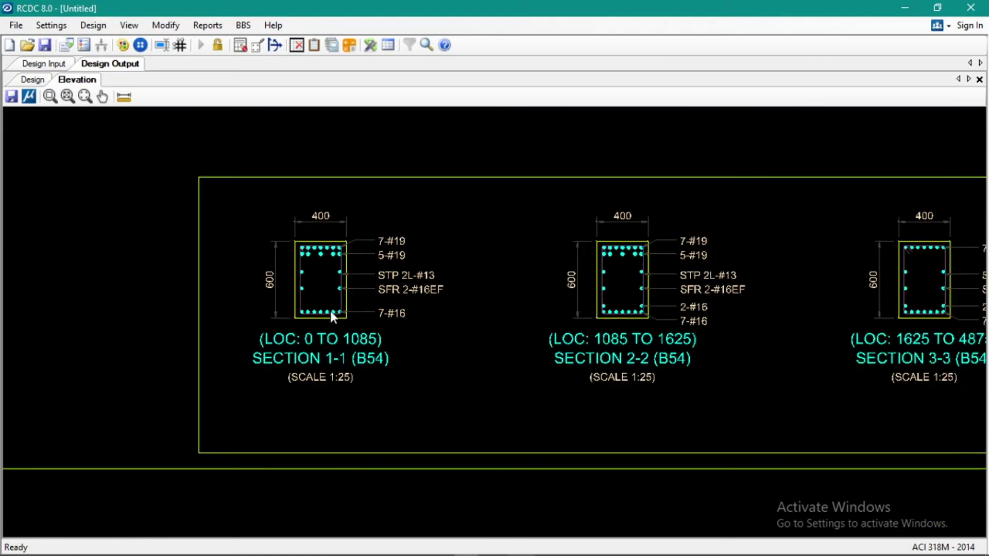
- Pan across Sections 3-3 and 4-4, then centre Sections 1-1 and 2-2
left_click_drag(697, 330, 512, 342)
scroll(522, 326, "down", 2)
left_click_drag(810, 309, 616, 304)
scroll(796, 299, "up", 3)
scroll(796, 300, "down", 4)
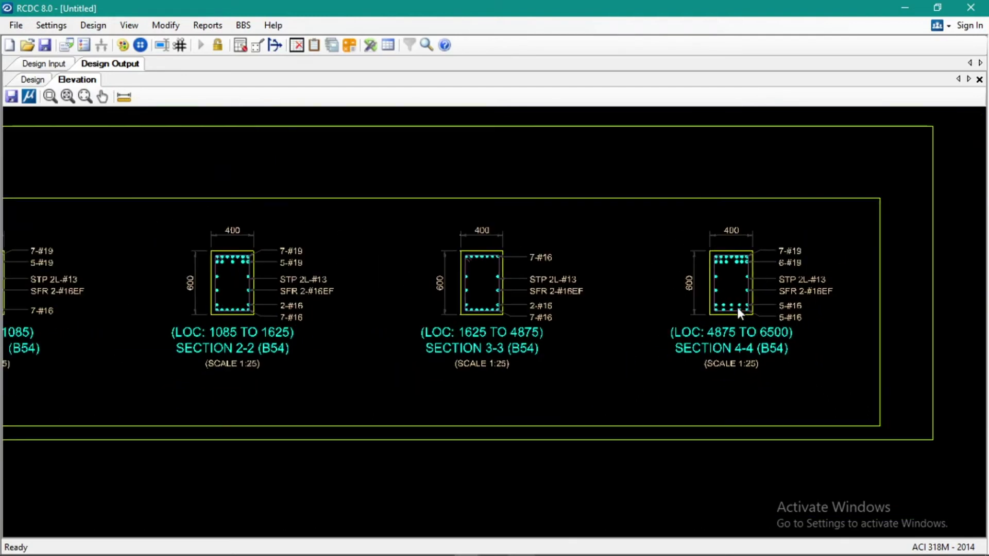
left_click_drag(510, 308, 685, 312)
scroll(685, 312, "up", 1)
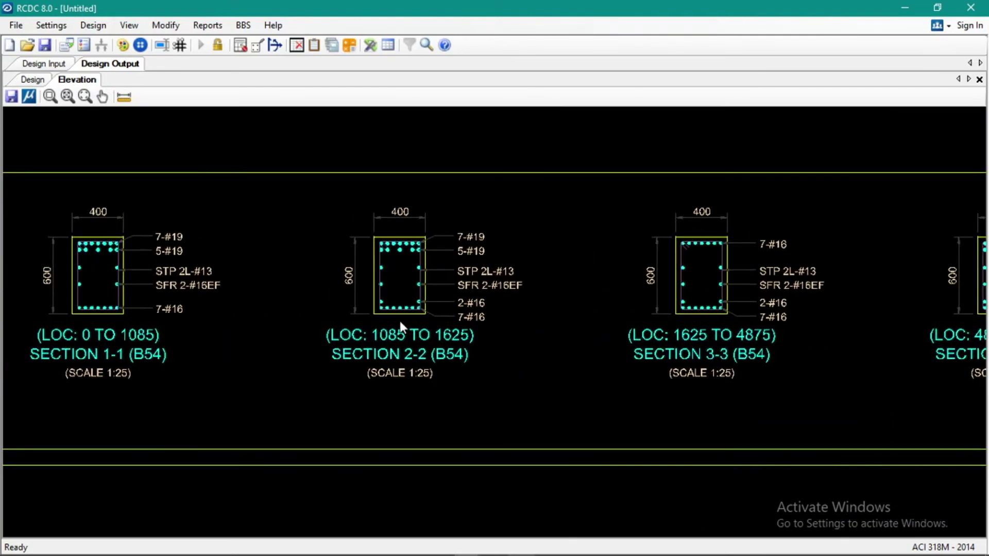
scroll(348, 307, "up", 1)
left_click_drag(350, 305, 667, 298)
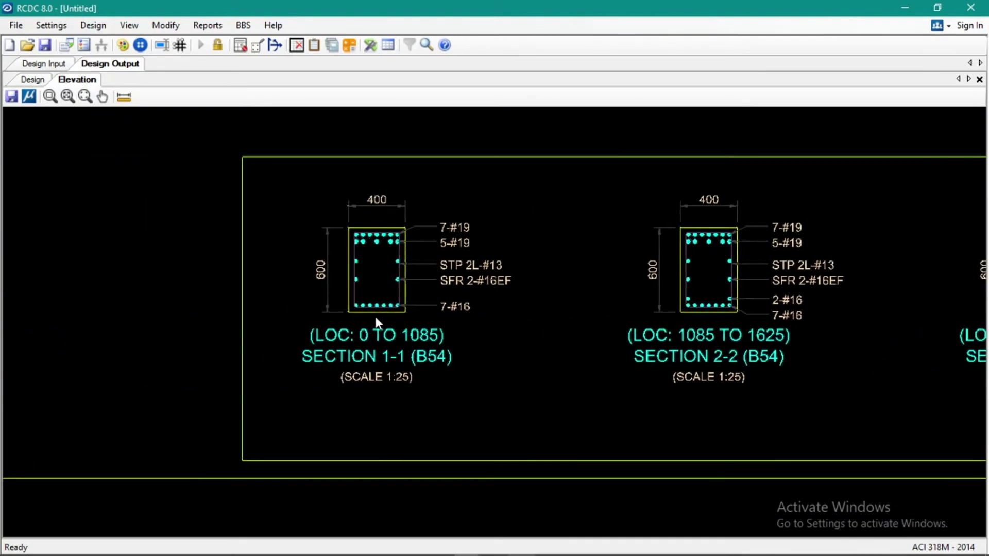
scroll(381, 316, "up", 3)
scroll(422, 287, "down", 3)
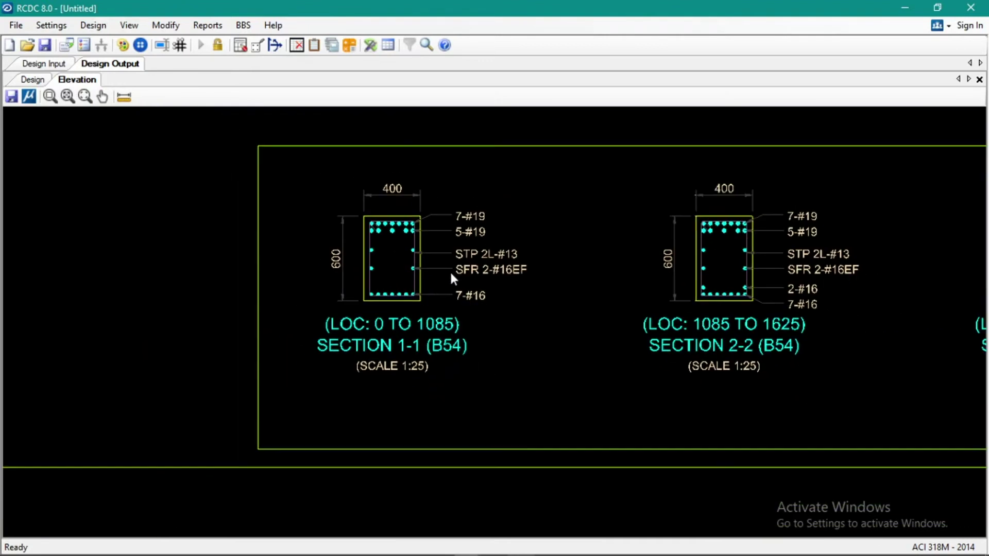
scroll(453, 273, "down", 3)
- Centre the full B54 beam elevation, then bring Section 1-1 back into view
left_click_drag(399, 276, 578, 276)
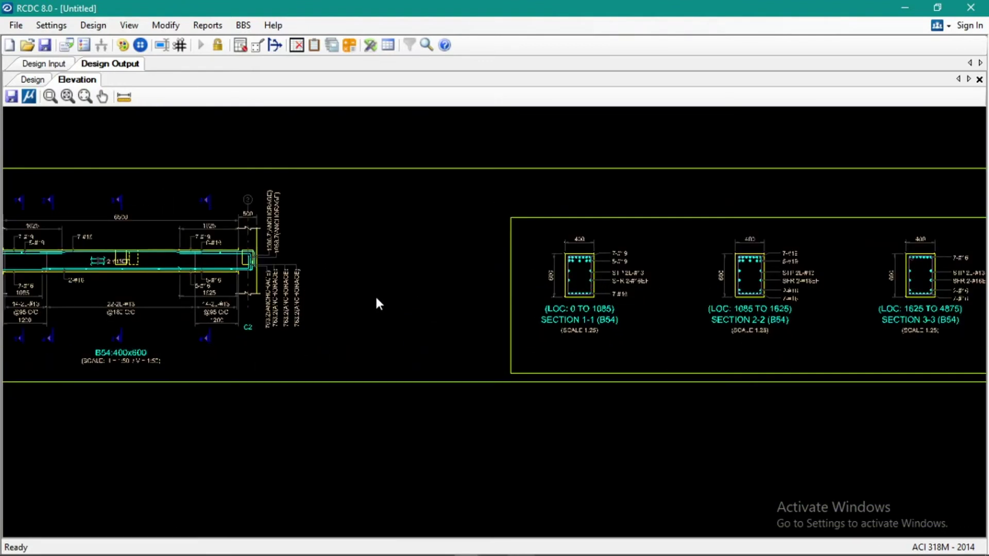
left_click_drag(377, 298, 677, 299)
scroll(242, 257, "up", 2)
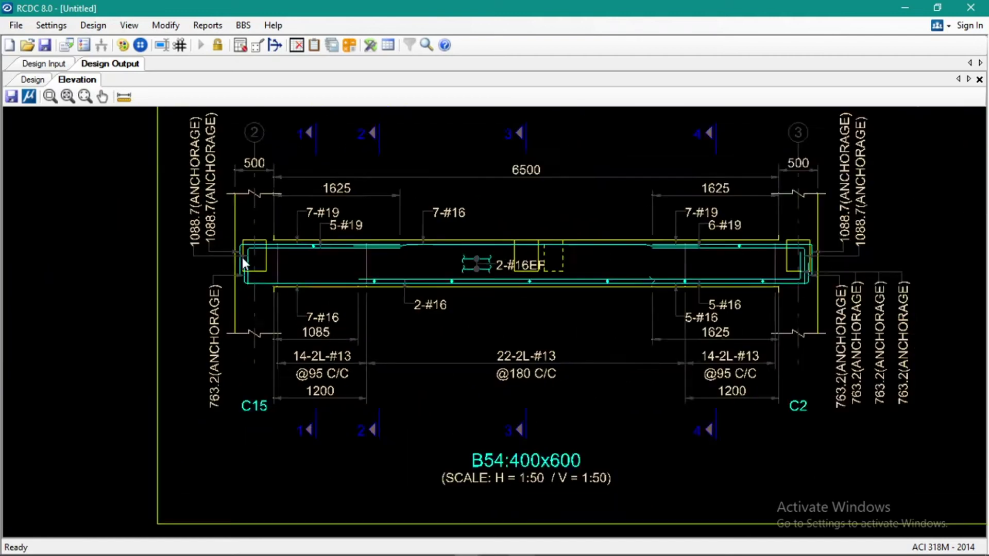
scroll(505, 273, "down", 4)
scroll(770, 296, "up", 1)
left_click_drag(770, 296, 435, 295)
scroll(433, 297, "up", 4)
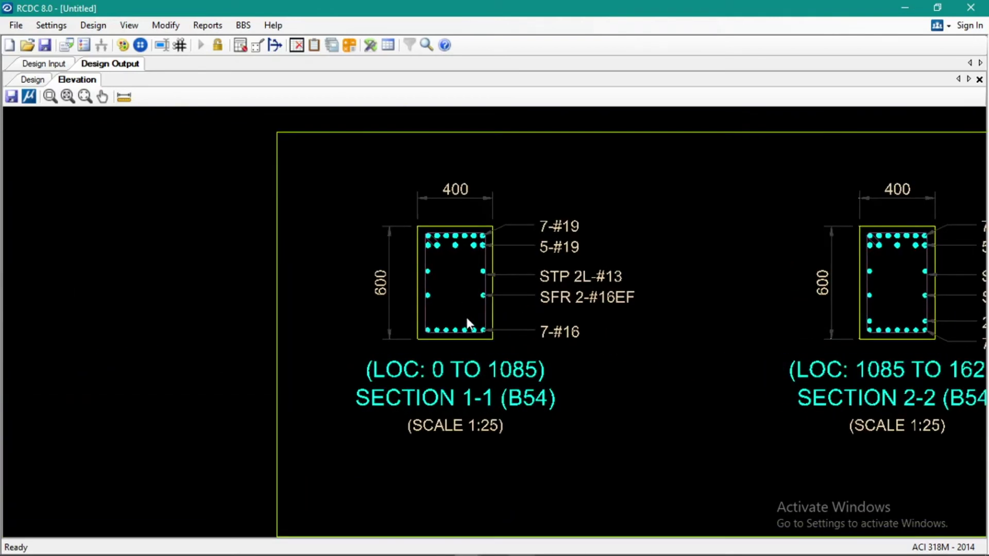
scroll(473, 292, "up", 2)
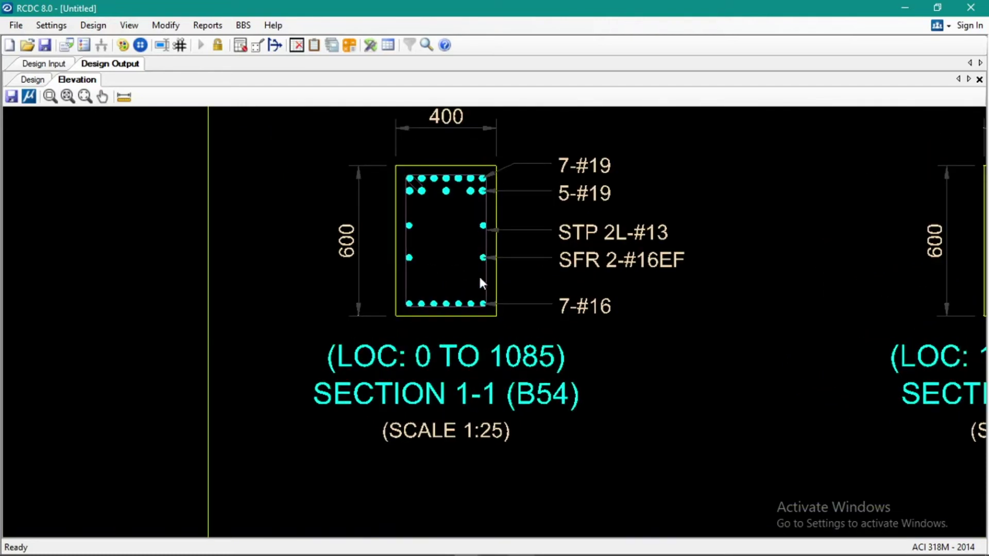
scroll(476, 280, "down", 3)
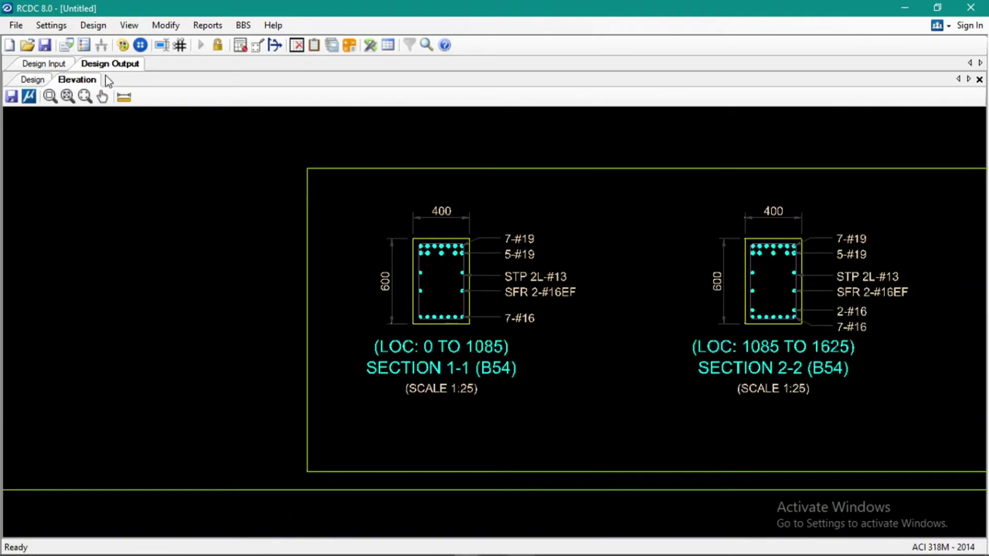
left_click(41, 83)
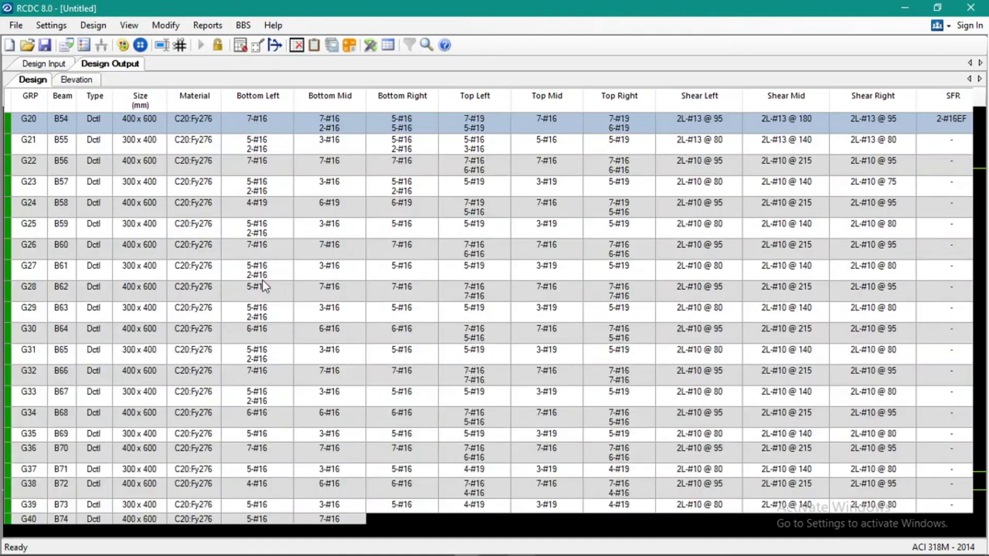
scroll(257, 281, "up", 7)
left_click(189, 142)
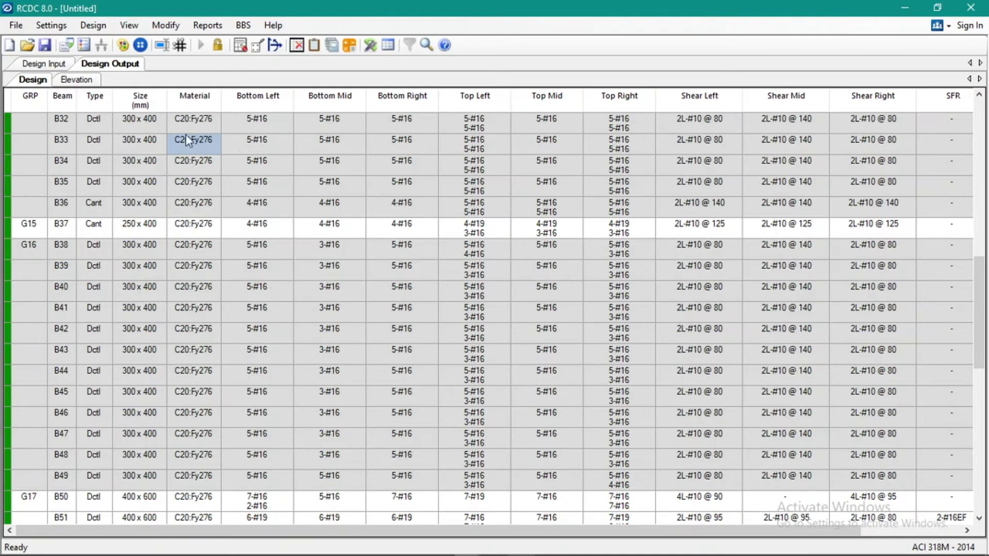
left_click(344, 193)
scroll(344, 192, "up", 5)
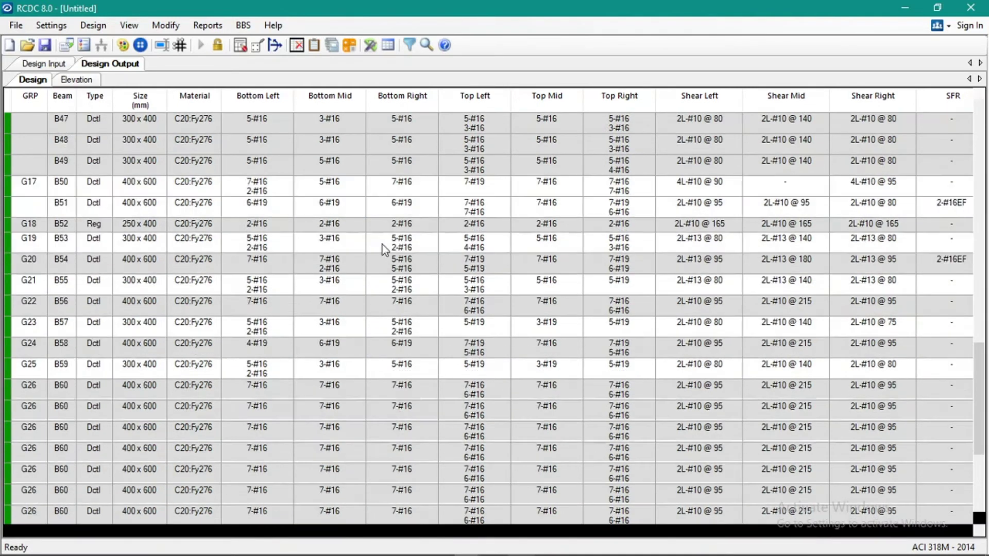
scroll(378, 242, "up", 10)
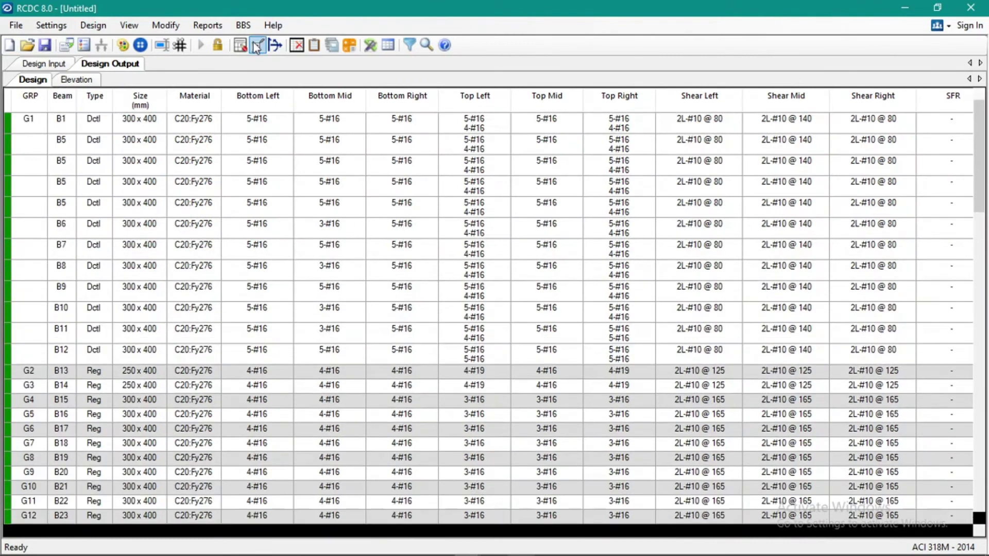
- Generate a Type 1 beam text schedule listing all beams ungrouped, and scroll through it
left_click(195, 27)
left_click(216, 42)
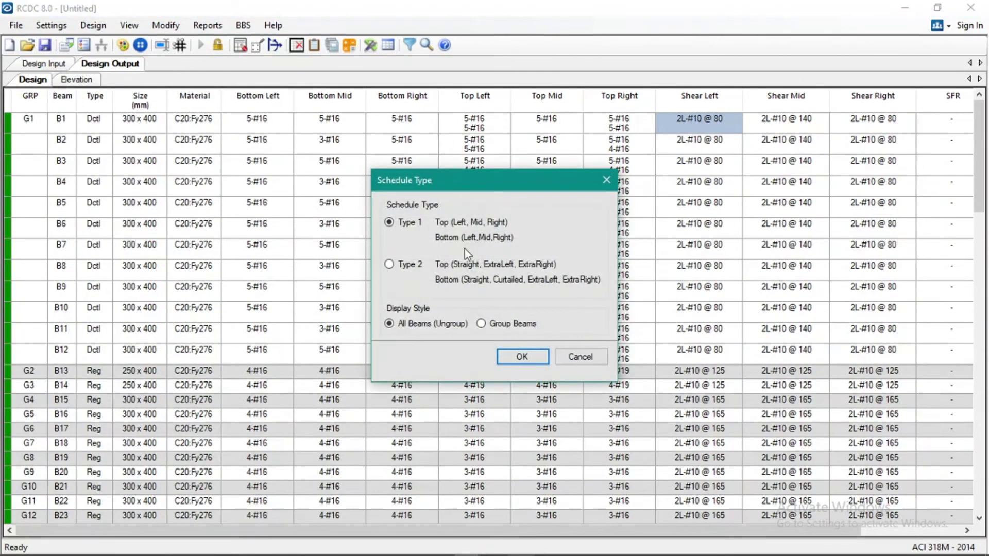
left_click(516, 357)
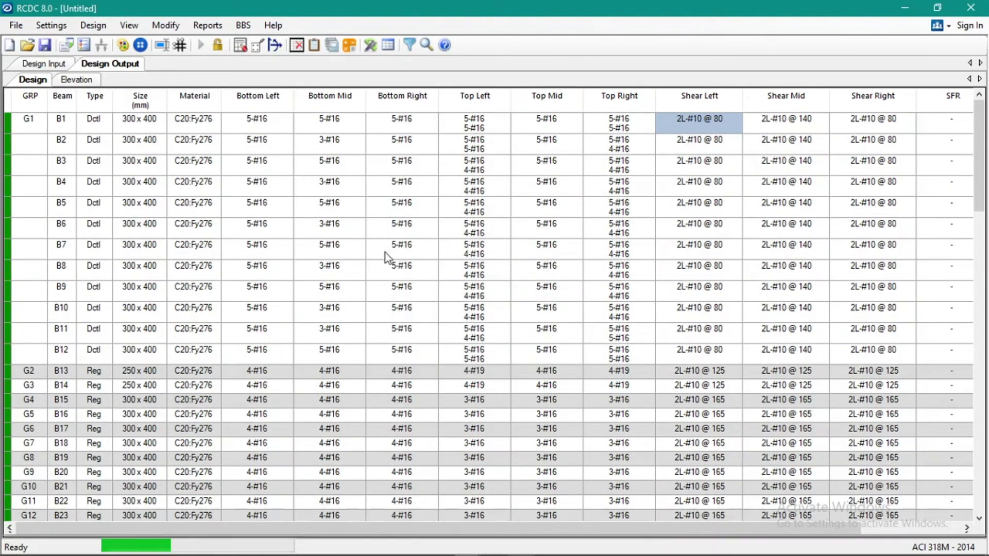
scroll(363, 265, "down", 4)
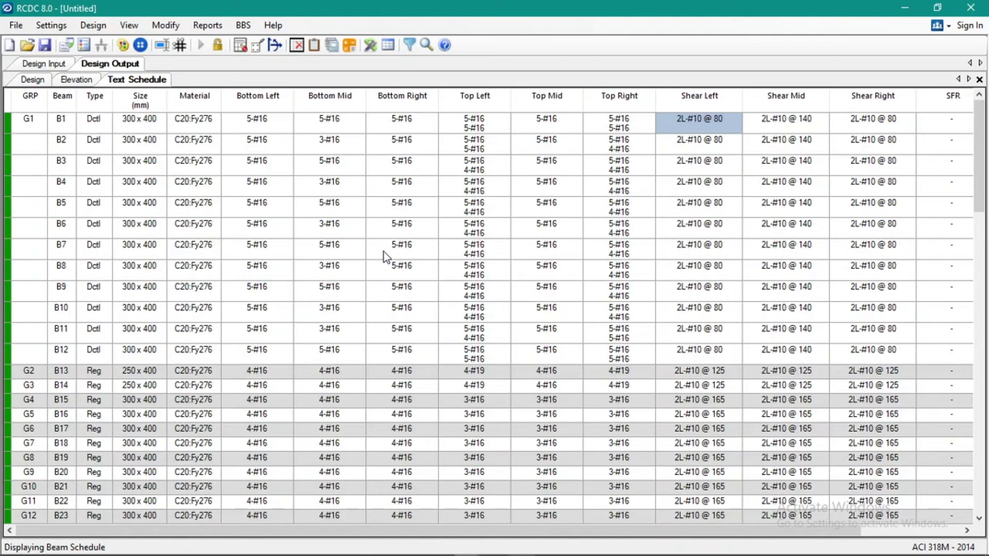
scroll(461, 177, "up", 3)
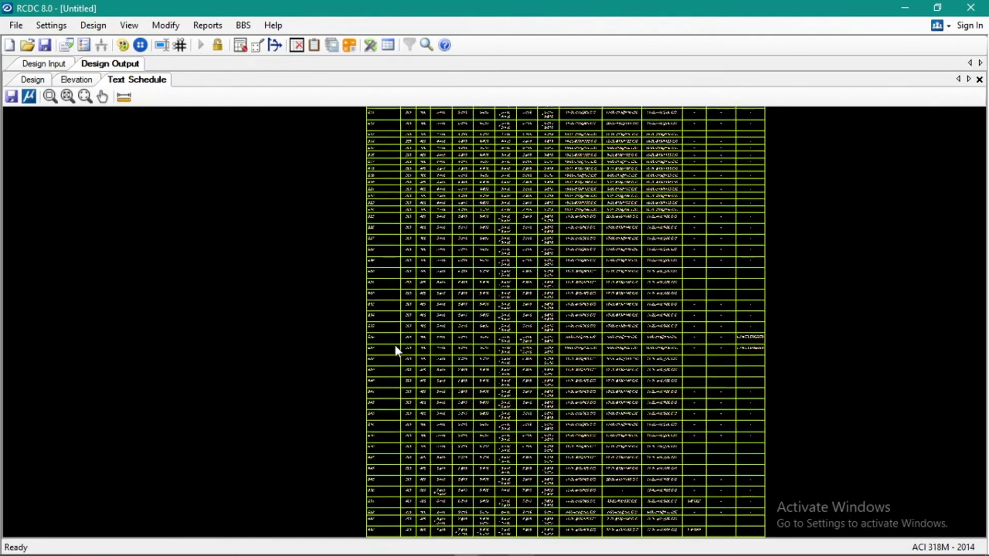
scroll(391, 342, "up", 4)
left_click_drag(366, 302, 281, 105)
scroll(298, 325, "up", 1)
left_click_drag(298, 325, 289, 202)
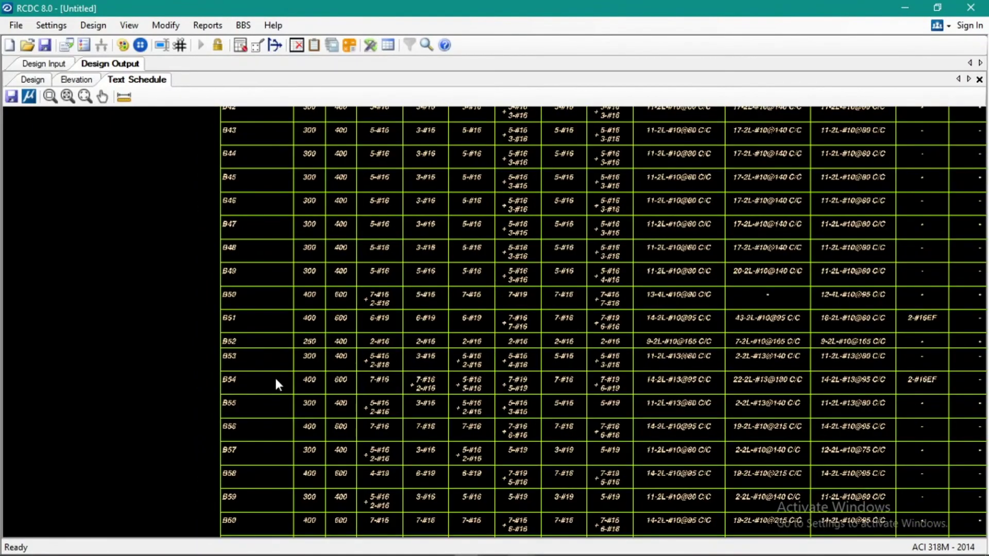
left_click_drag(274, 376, 194, 289)
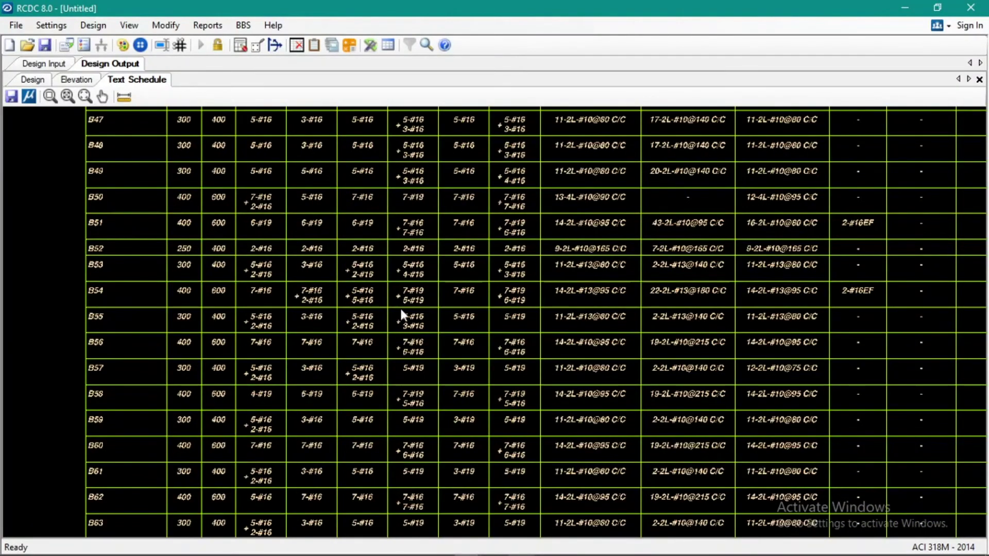
scroll(621, 306, "up", 3)
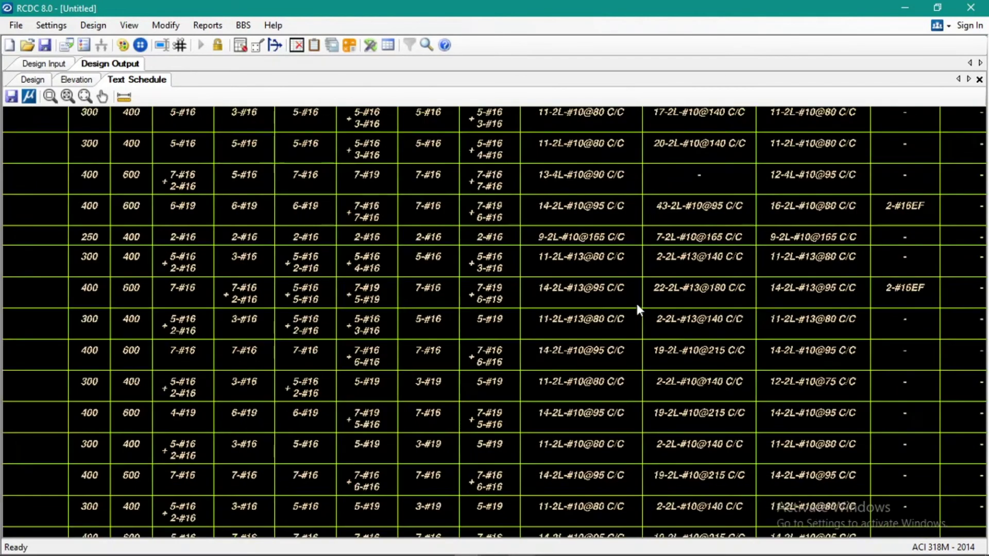
mouse_move(597, 306)
left_mouse_down()
mouse_move(805, 320)
mouse_move(470, 319)
left_mouse_up()
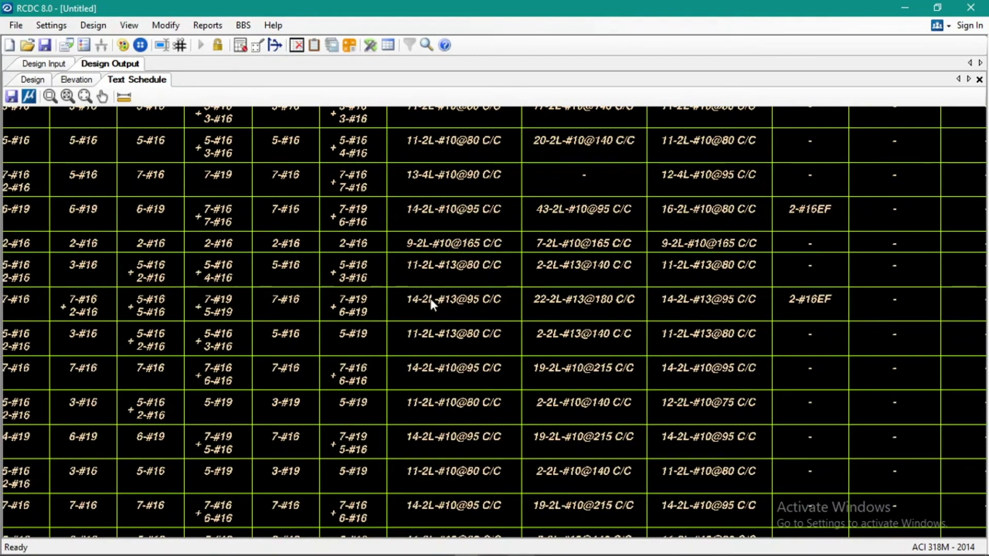
scroll(431, 300, "up", 4)
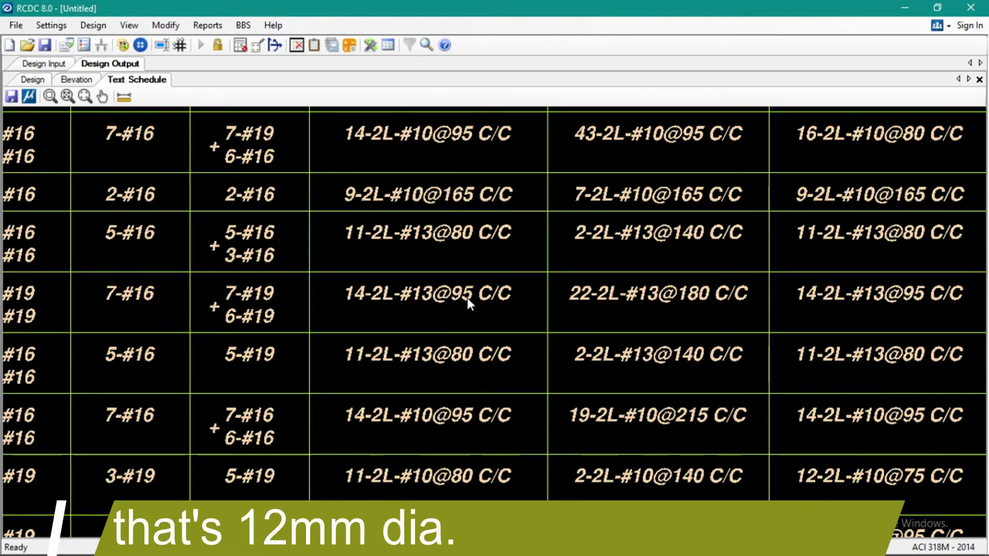
left_click_drag(594, 298, 373, 285)
scroll(374, 286, "down", 3)
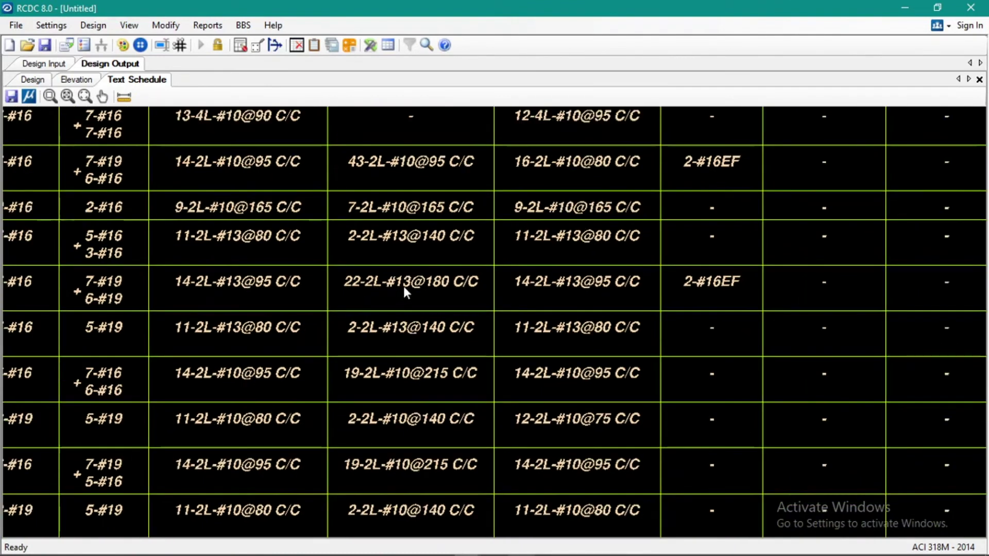
scroll(391, 299, "up", 2)
scroll(387, 306, "up", 3)
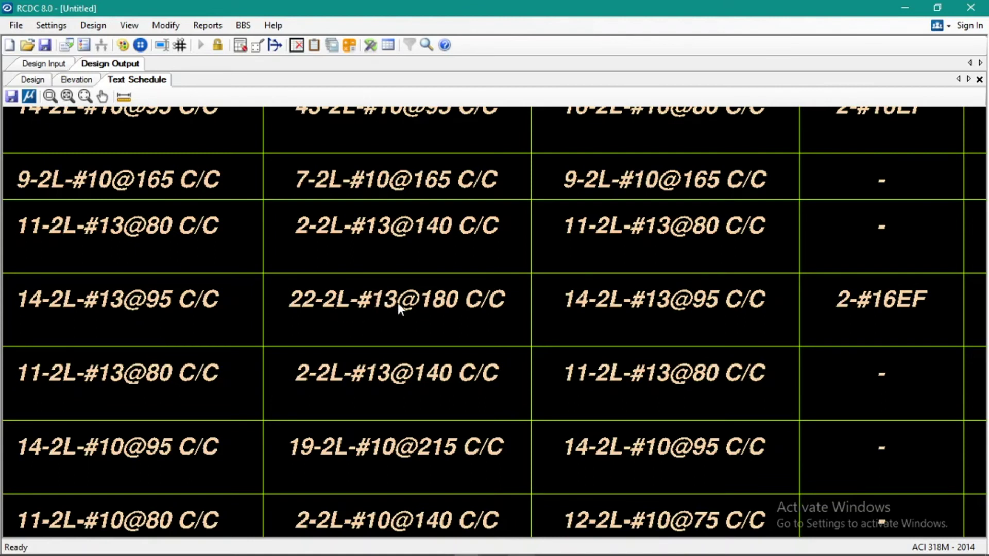
scroll(421, 310, "down", 3)
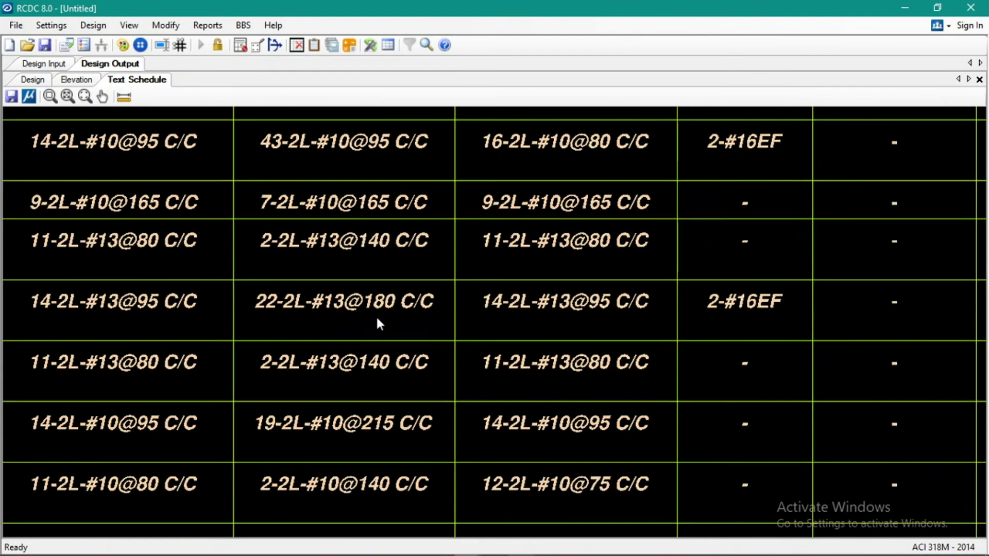
scroll(549, 306, "down", 6)
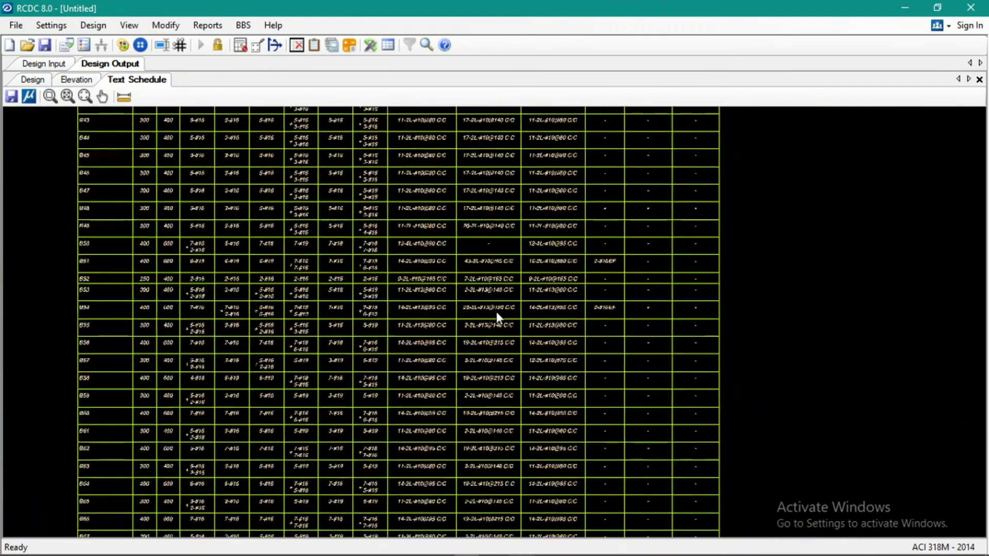
scroll(353, 249, "up", 2)
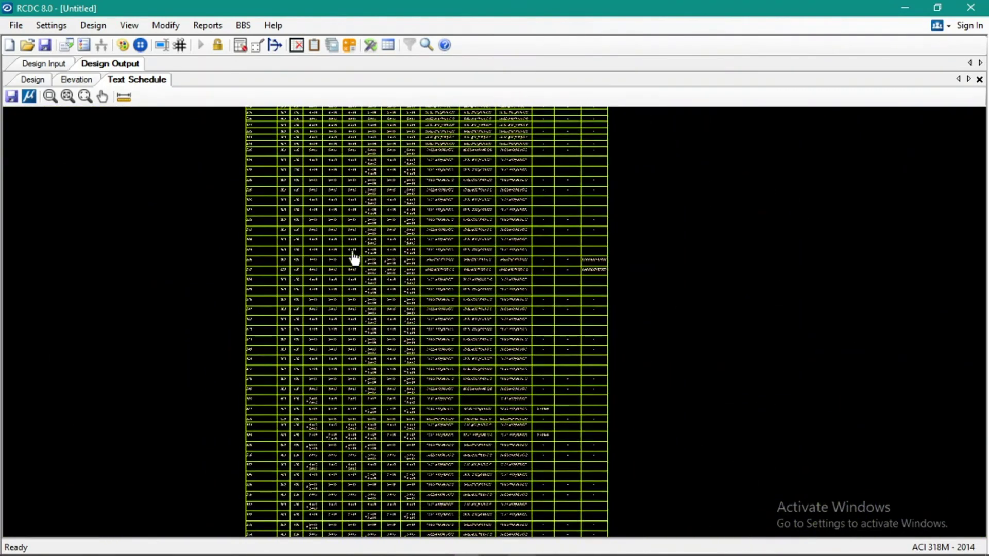
scroll(330, 129, "up", 4)
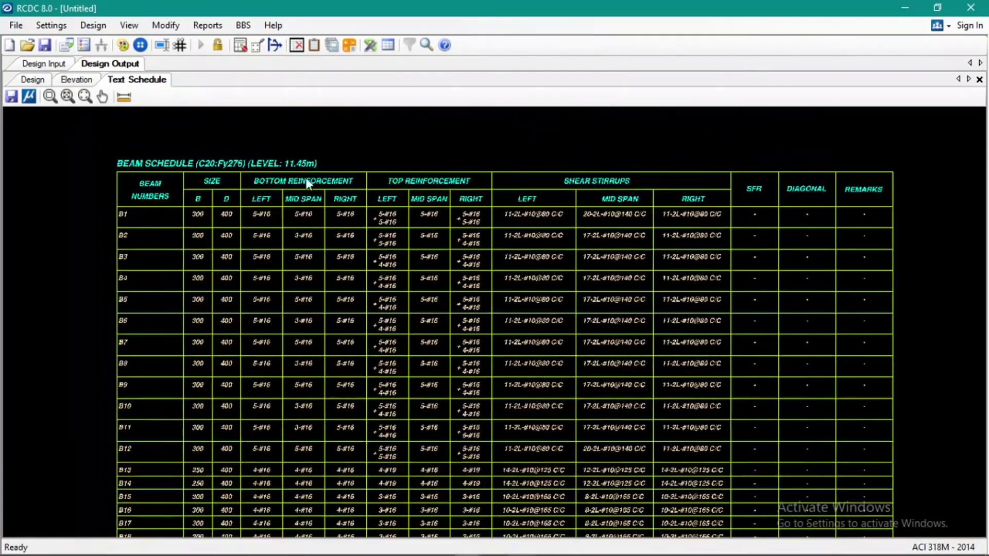
- Return to the Design Input grouping table and show the beam layout plan beside it
left_click(53, 64)
left_click(646, 163)
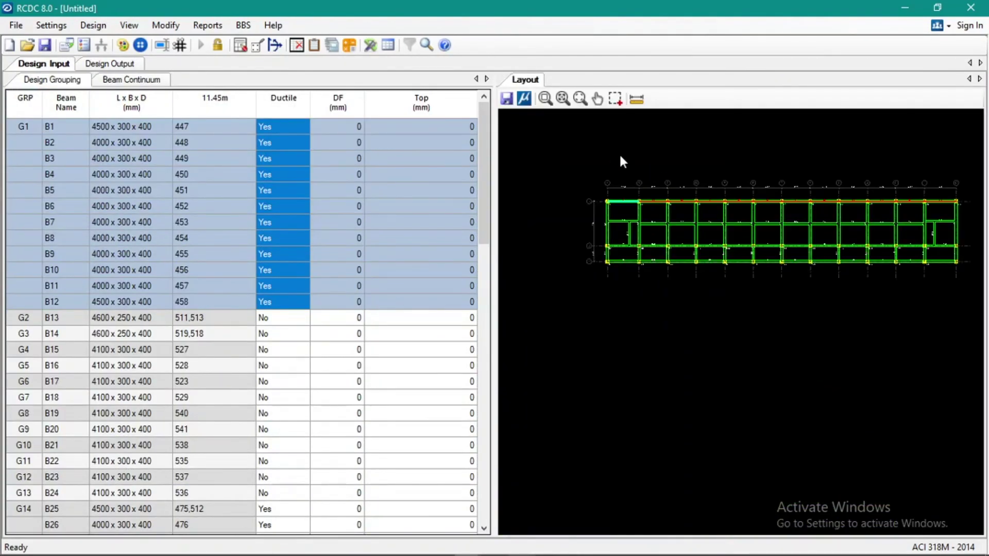
scroll(560, 226, "up", 5)
scroll(657, 212, "up", 2)
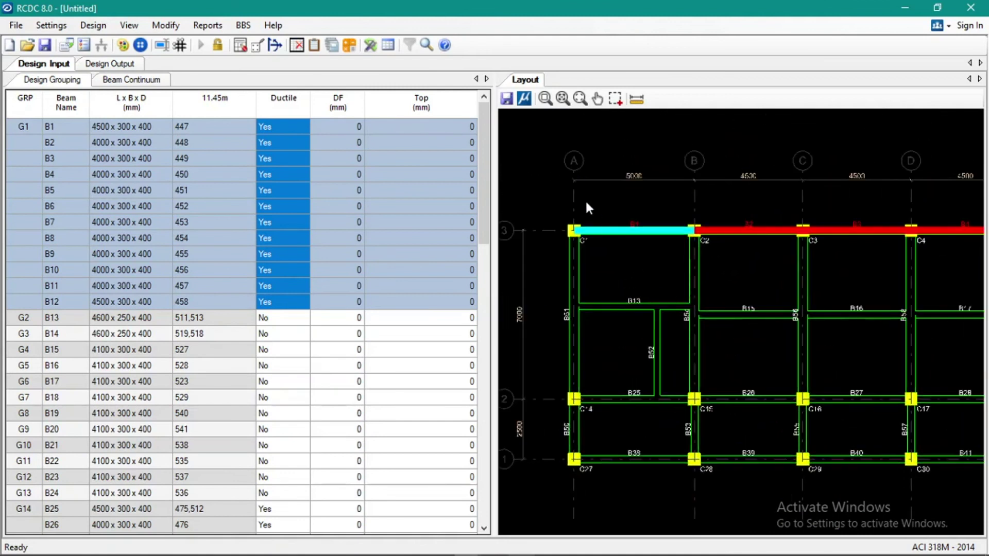
scroll(556, 180, "down", 8)
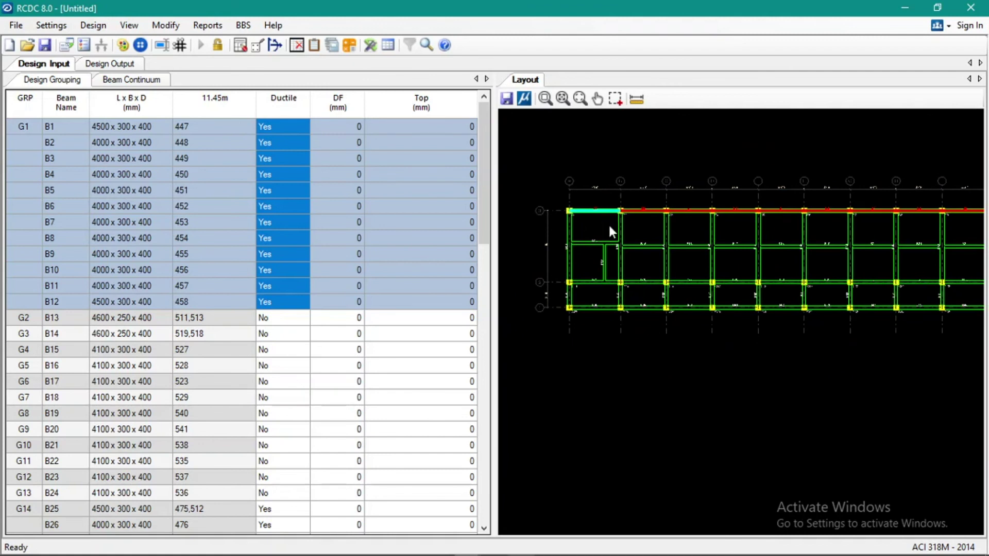
scroll(726, 309, "up", 3)
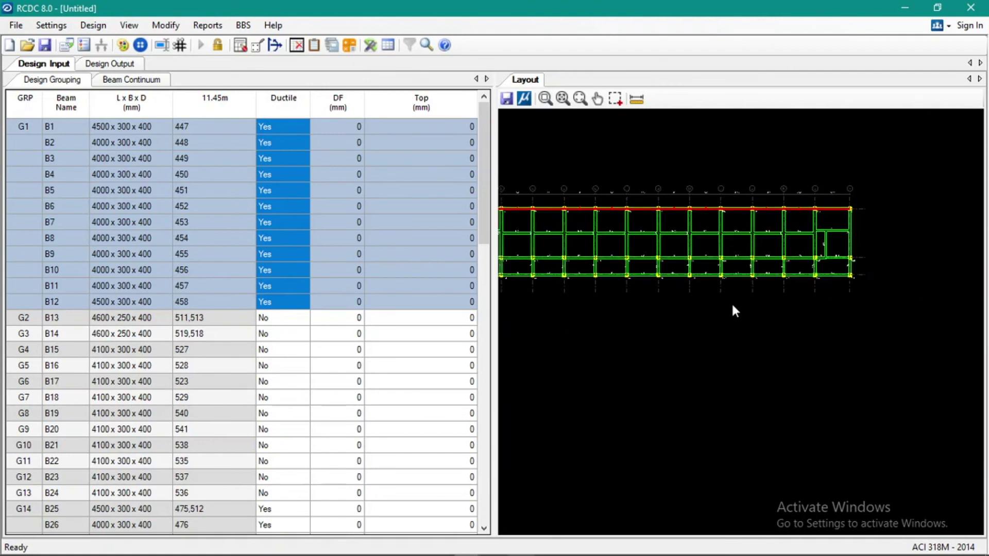
scroll(688, 258, "up", 1)
- Pan and zoom until the whole 11.45m floor plan sits centred in view
left_click_drag(588, 258, 765, 274)
scroll(694, 262, "up", 1)
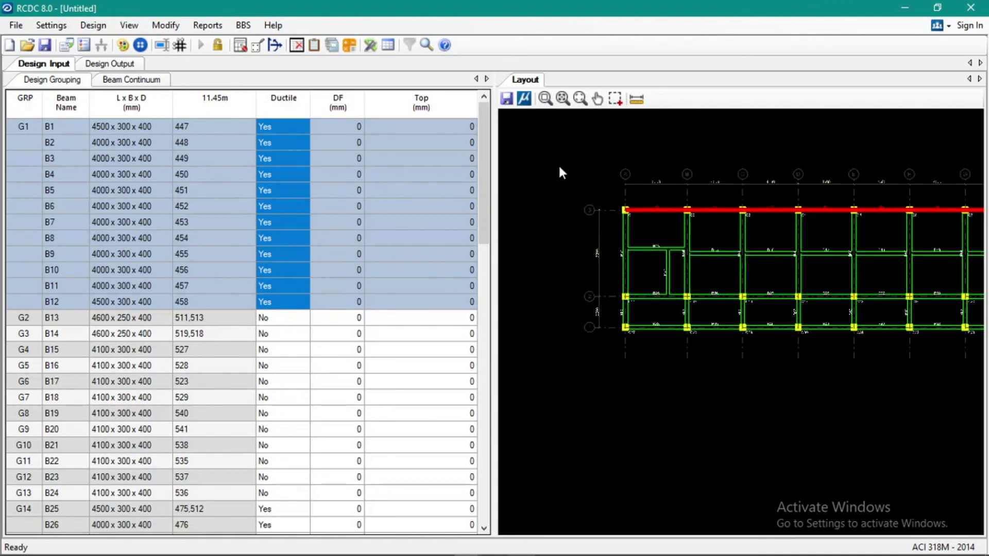
scroll(545, 207, "down", 2)
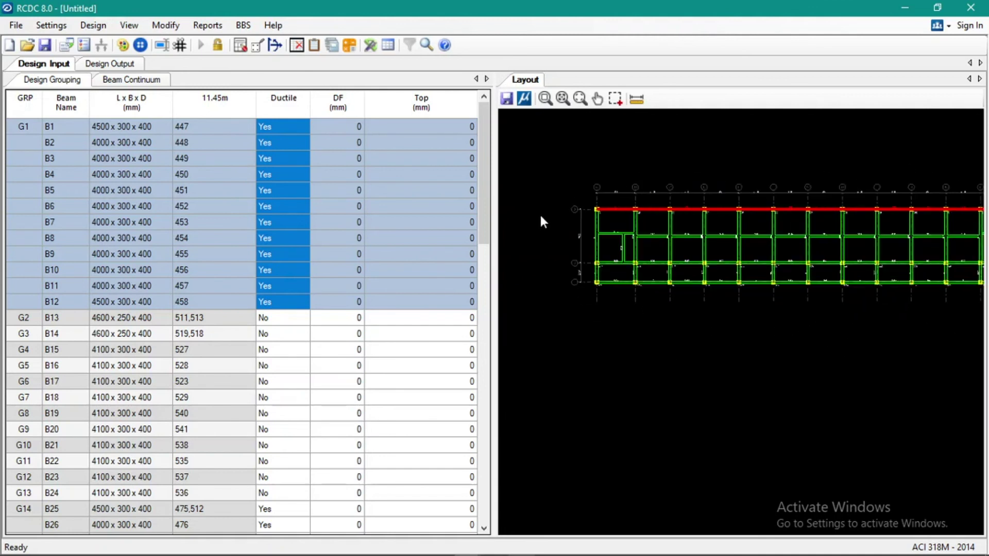
left_click_drag(695, 254, 653, 283)
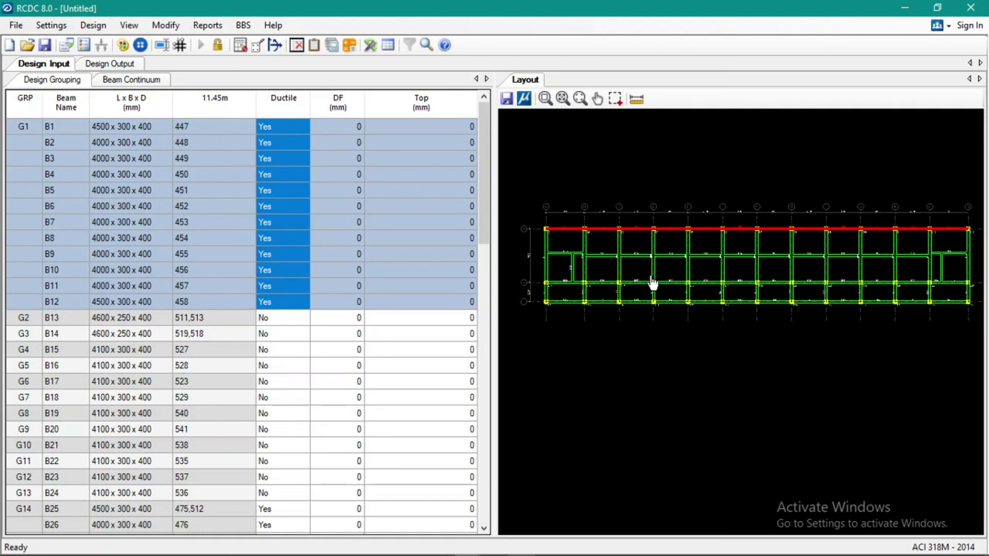
scroll(653, 284, "down", 1)
scroll(546, 201, "up", 1)
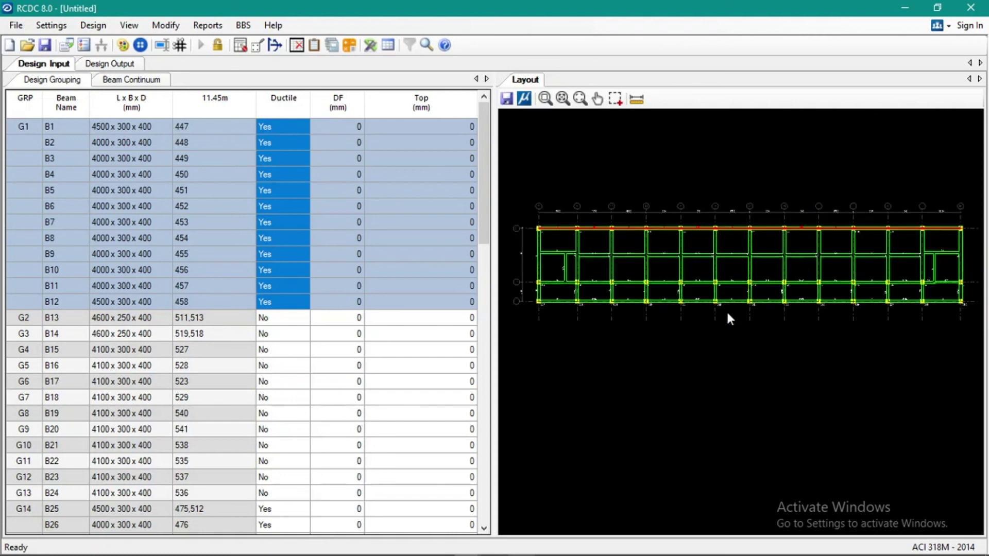